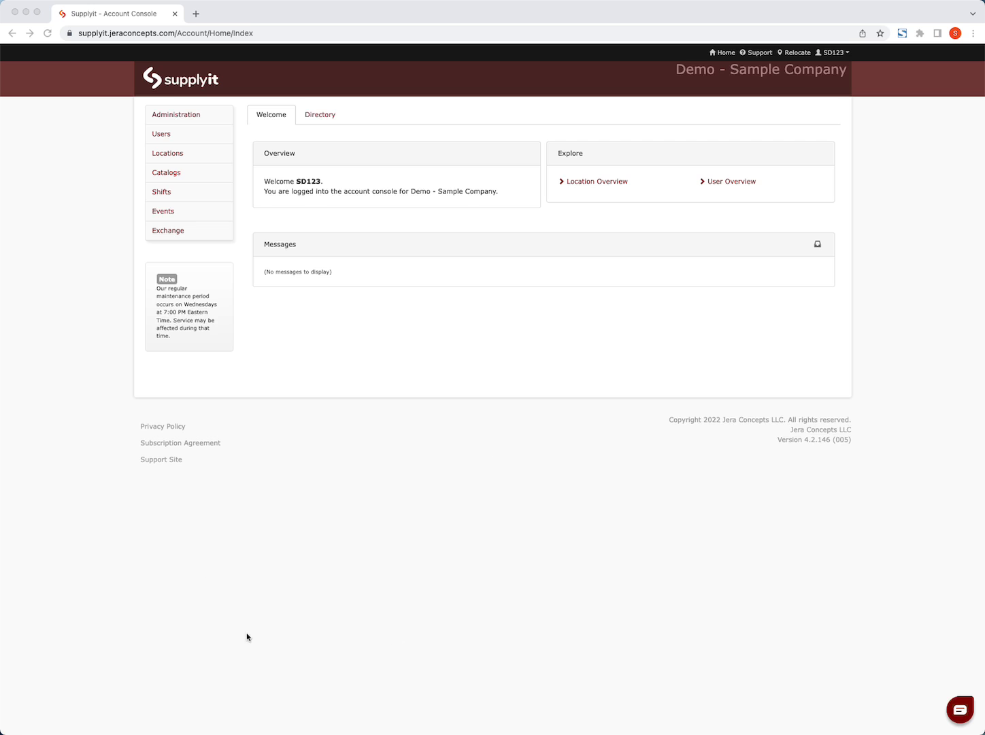
# - Relocate to the Store Template location and open the product catalog in its administration activities
pyautogui.click(797, 56)
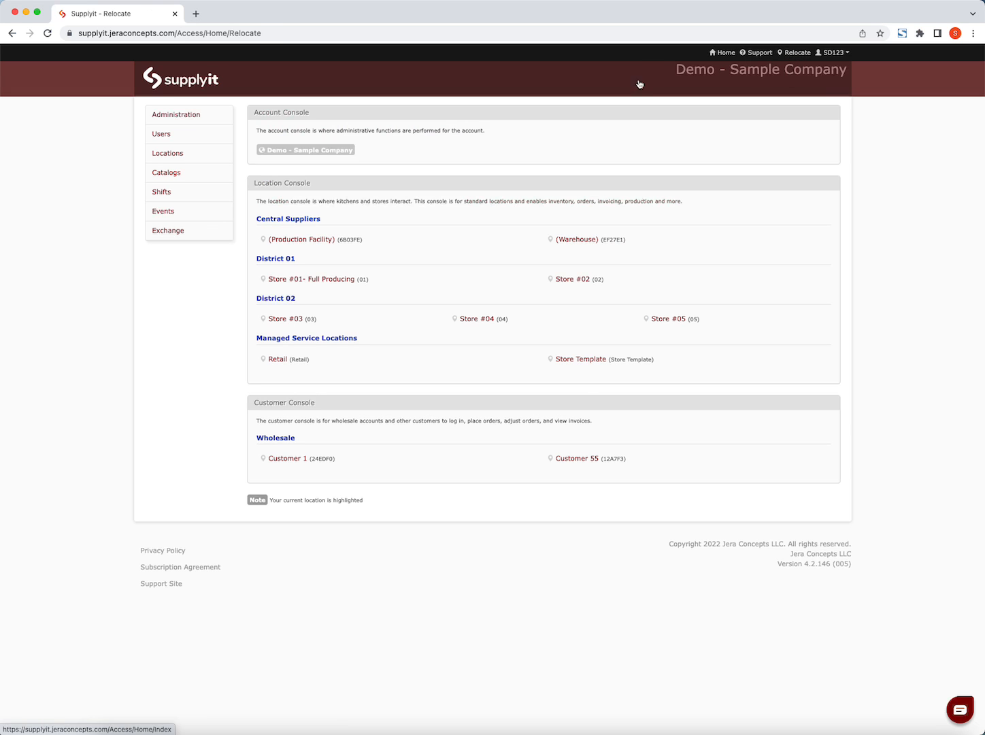
pyautogui.click(589, 359)
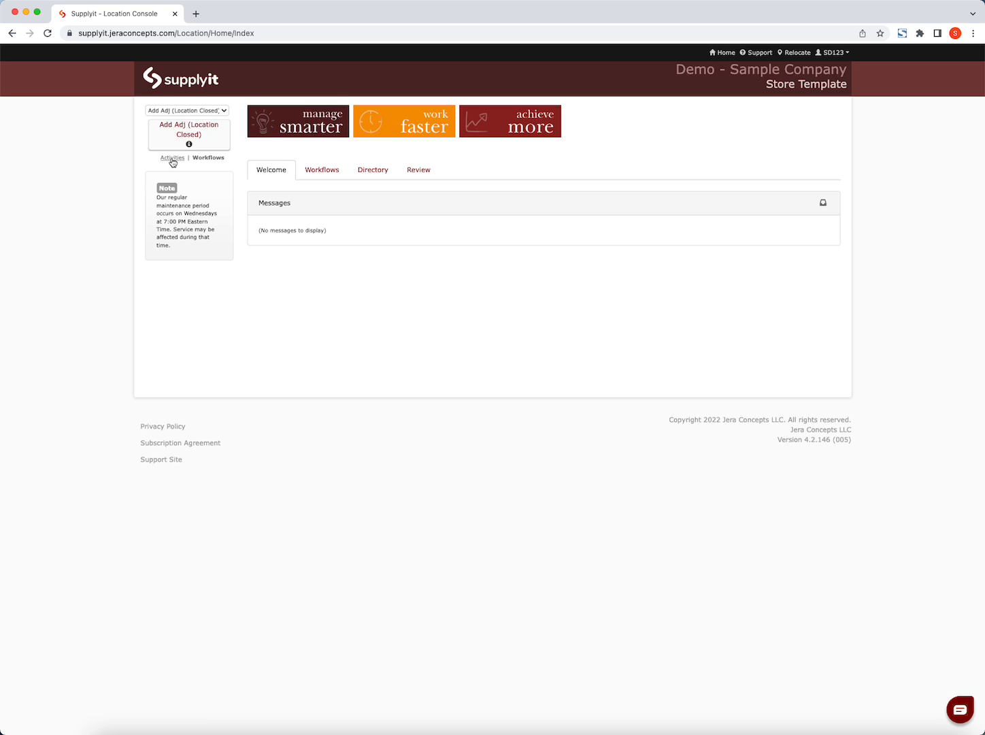
pyautogui.click(172, 159)
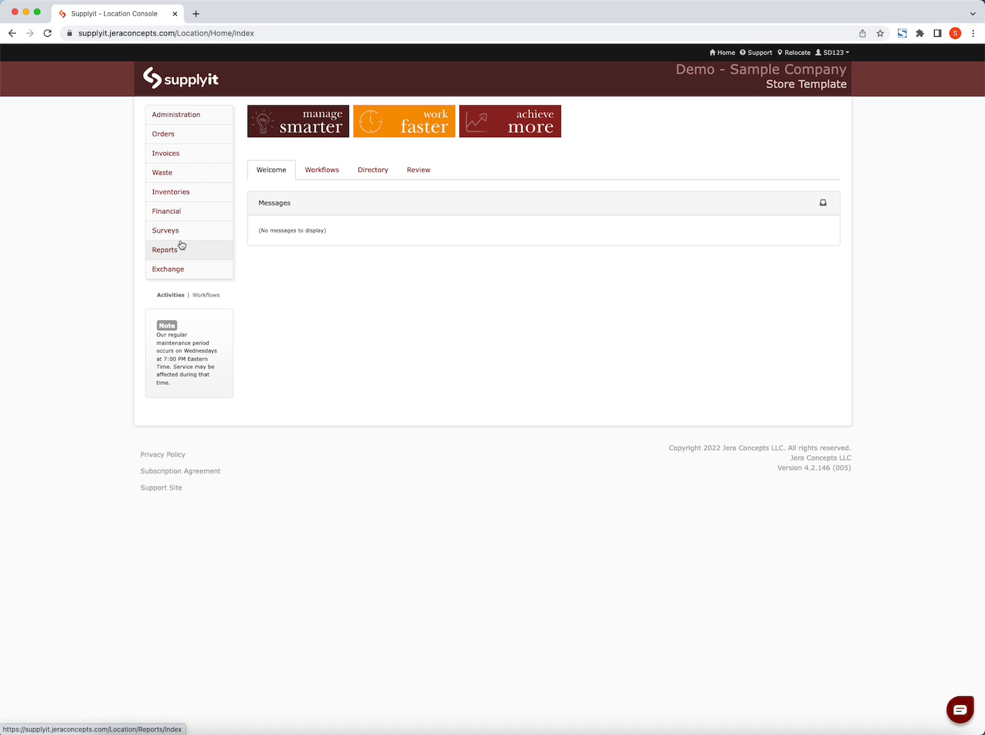
pyautogui.click(192, 119)
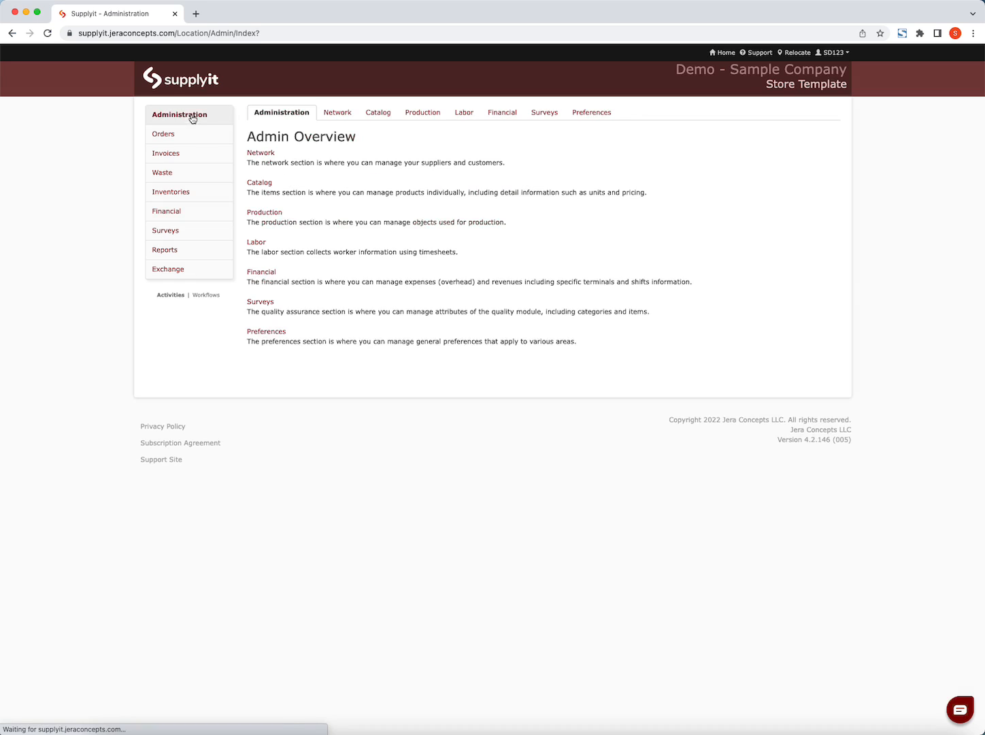
pyautogui.click(382, 114)
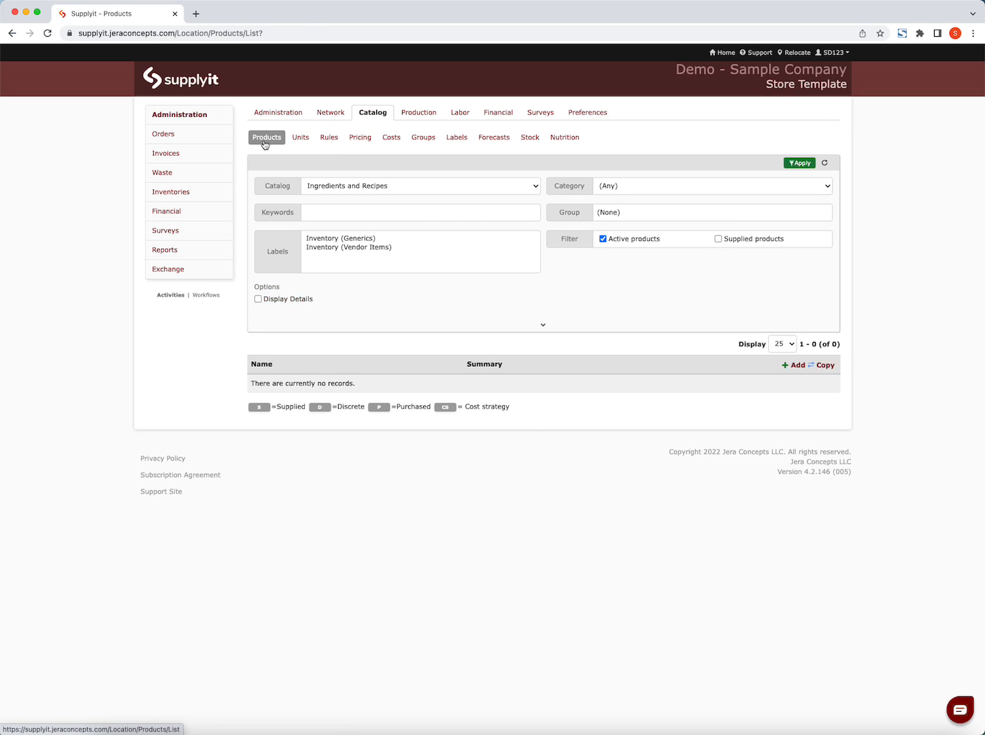
# - Filter the product list to the Retail catalog and look through its products
pyautogui.click(421, 186)
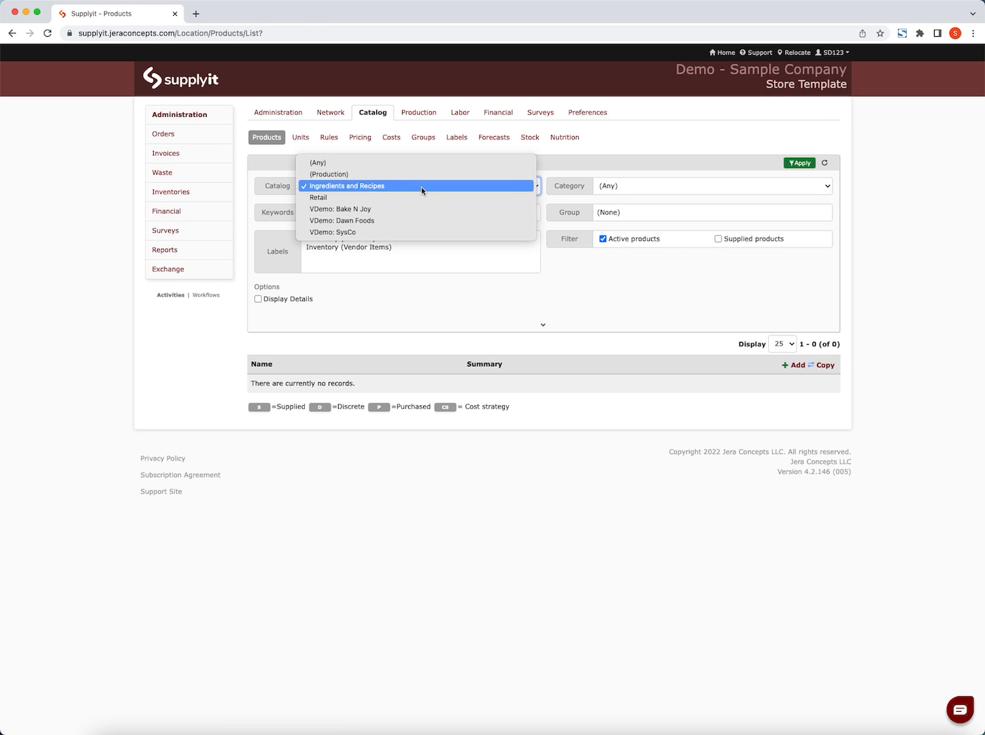
pyautogui.click(418, 198)
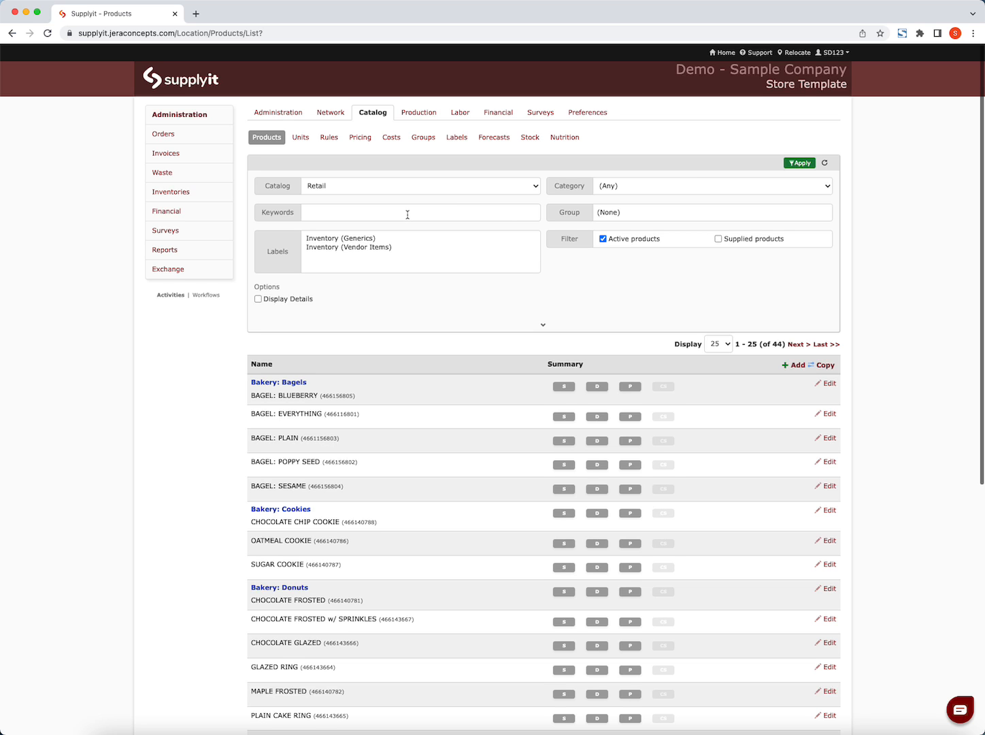
pyautogui.scroll(-1, 411, 215)
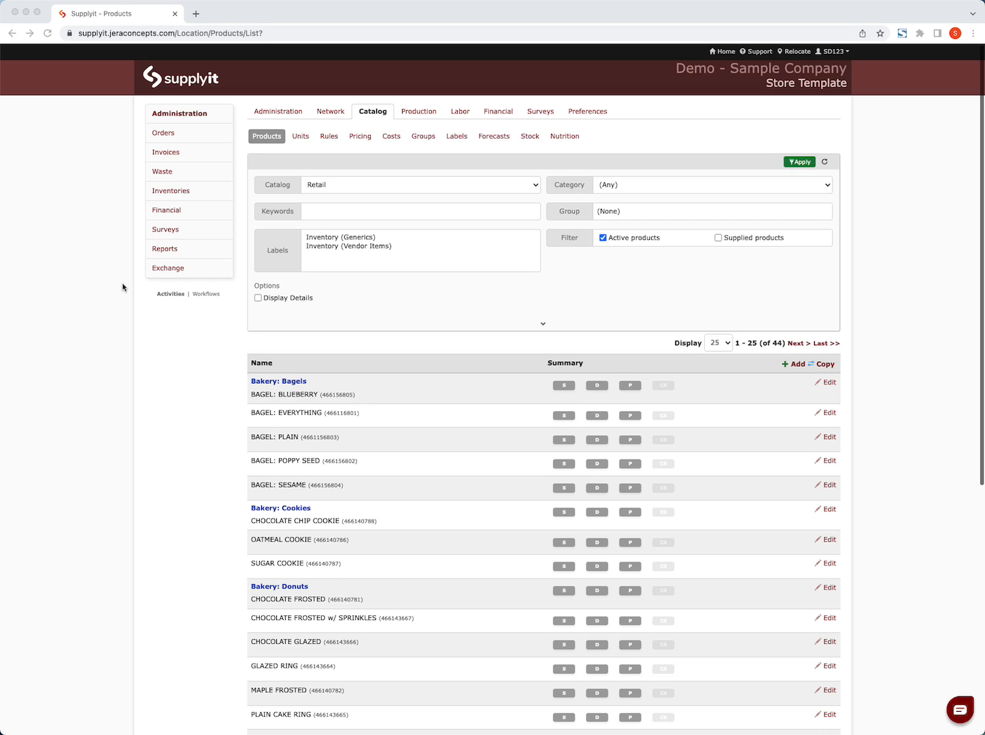
# - Search the Retail products for "double" and view the recipe of DOUBLE CHOCOLATE FROSTED
pyautogui.click(333, 211)
pyautogui.write('double')
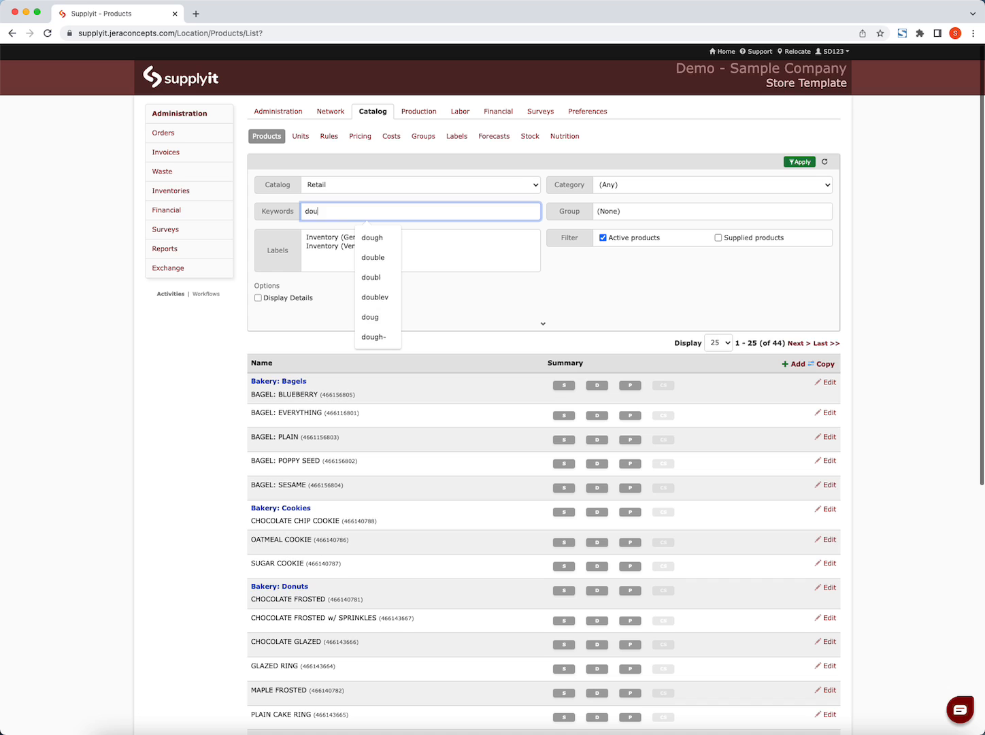
pyautogui.click(807, 162)
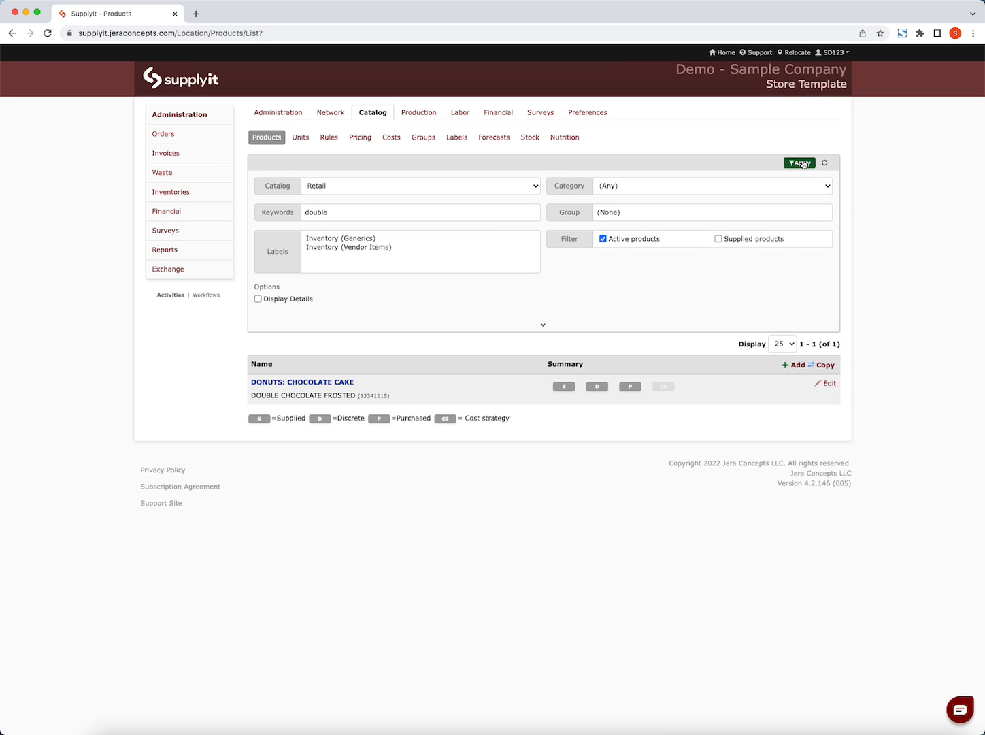
pyautogui.click(829, 384)
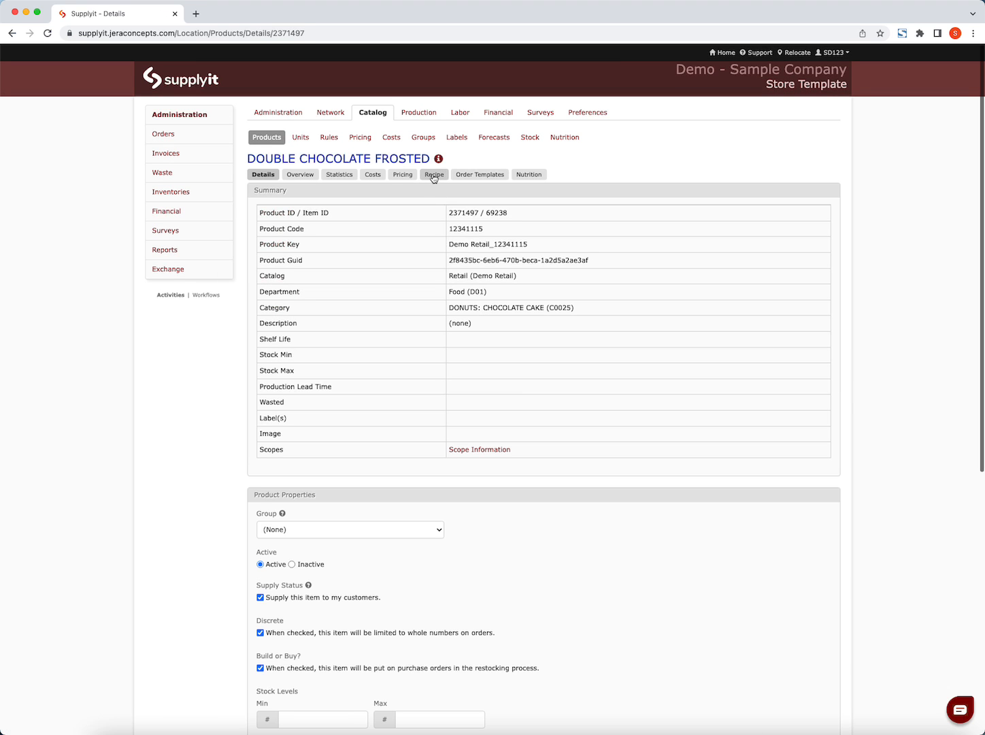
pyautogui.click(433, 175)
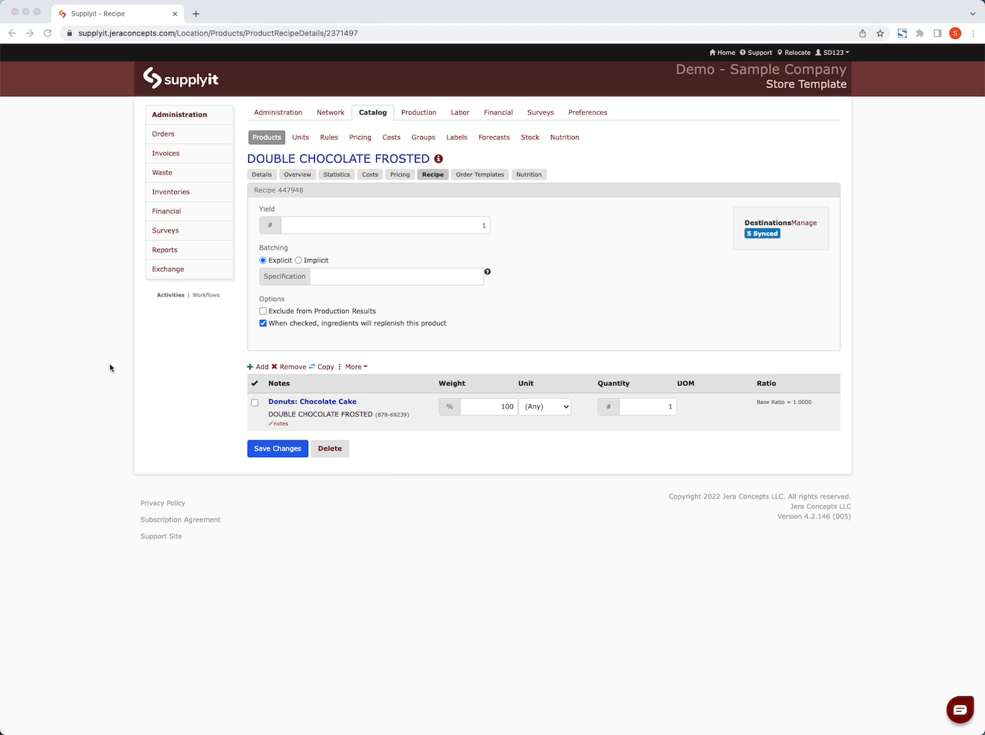
# - Search the Retail products for "key" and open the recipe of KEY LIME PIE
pyautogui.click(268, 137)
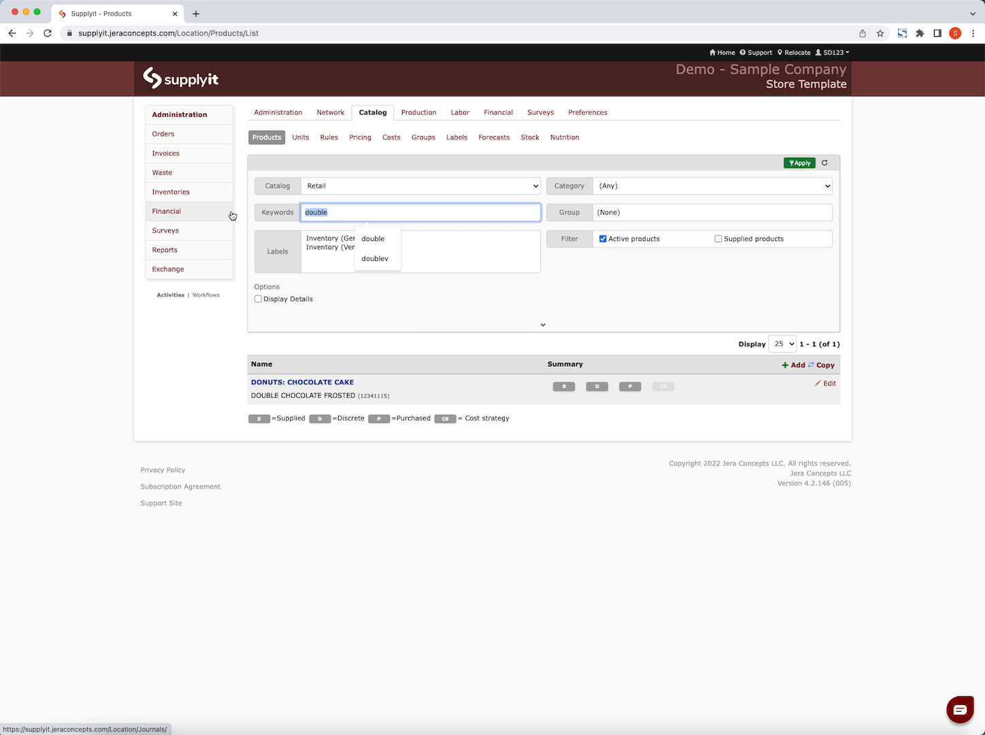
pyautogui.write('key')
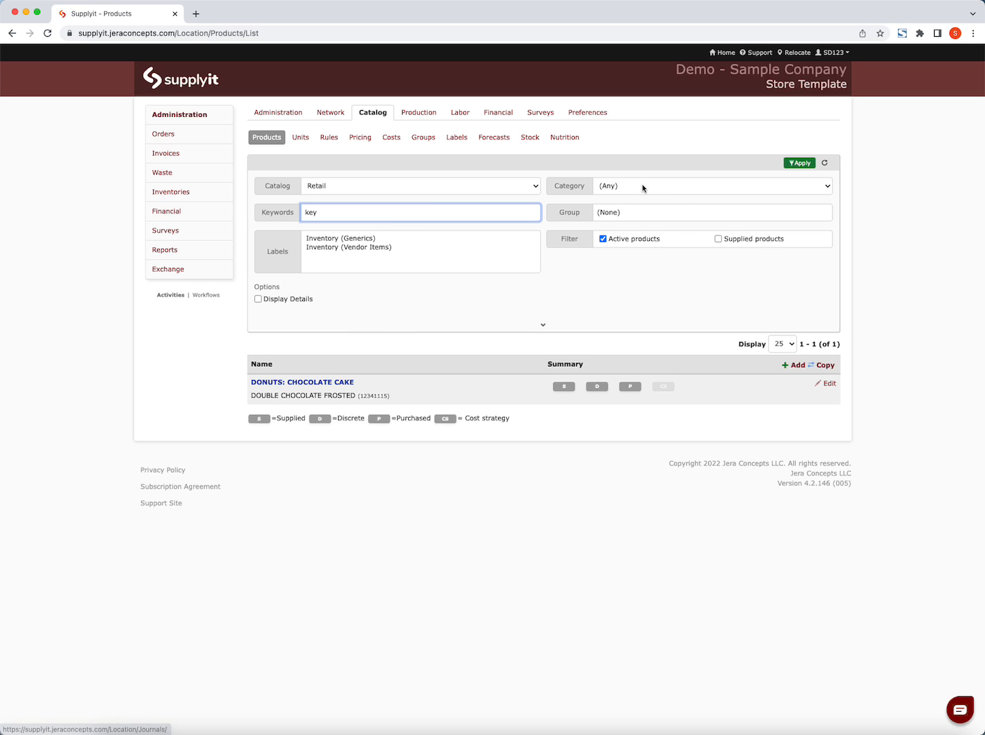
pyautogui.click(799, 163)
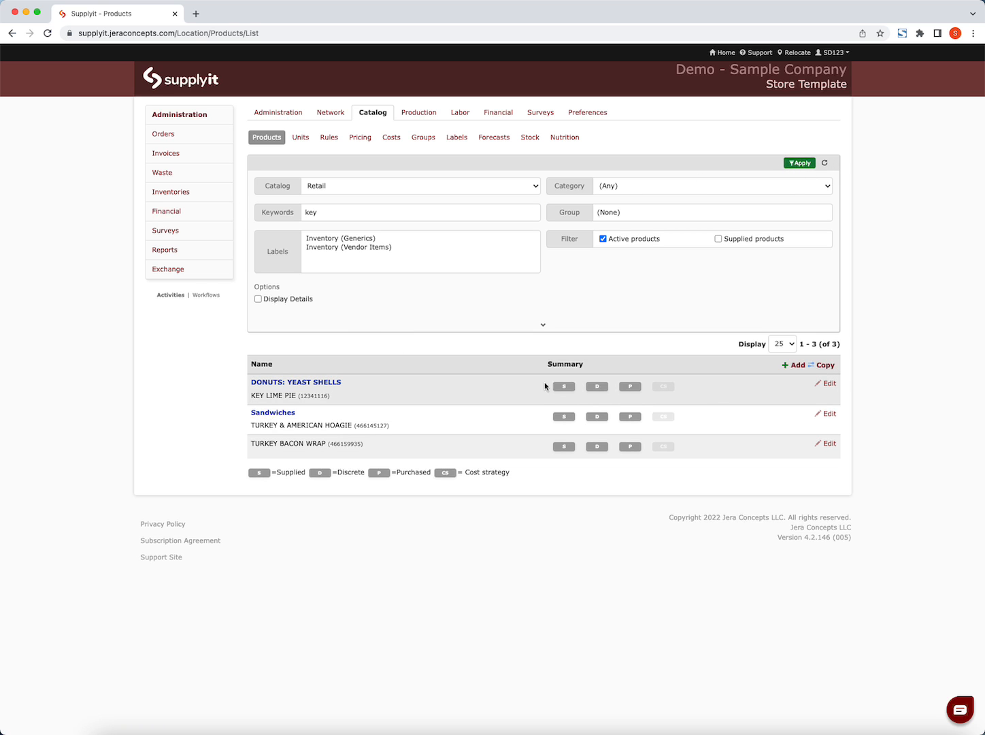
pyautogui.click(827, 383)
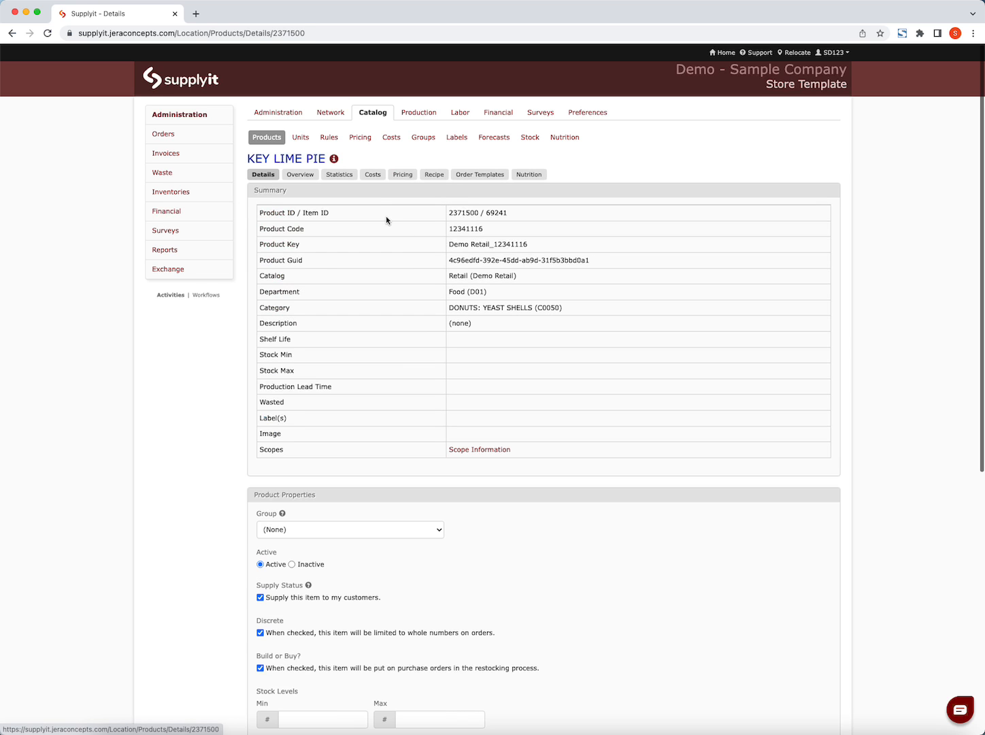
pyautogui.click(432, 175)
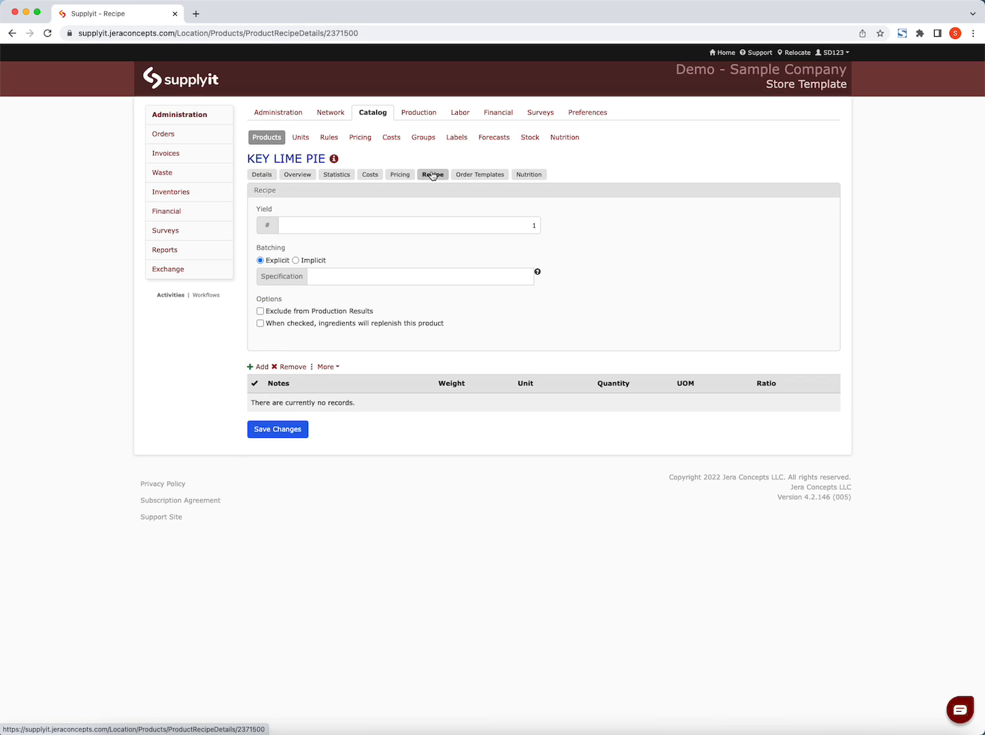
# - Add the KEY LIME PIE product from the (Production) catalog as an ingredient of the recipe
pyautogui.click(262, 368)
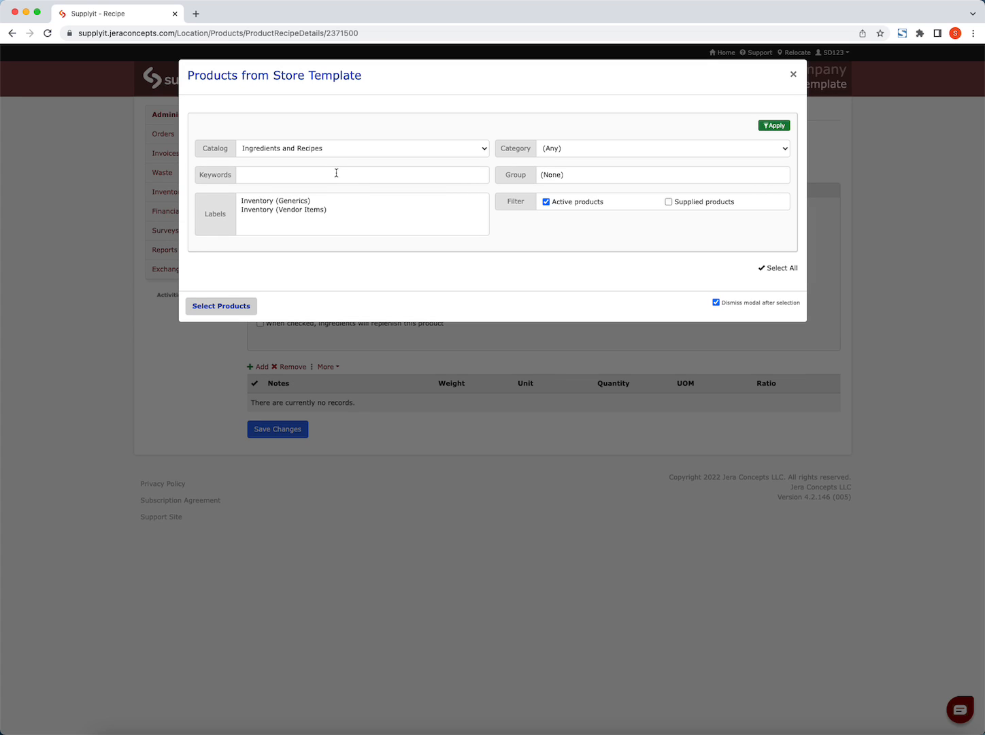
pyautogui.click(338, 152)
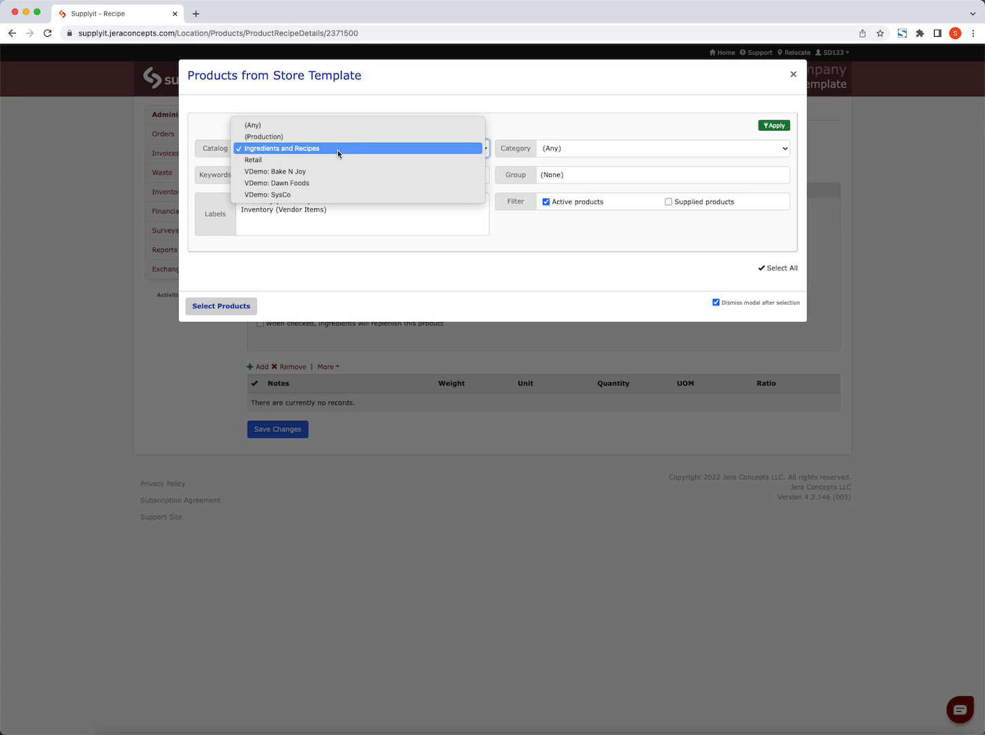
pyautogui.click(304, 138)
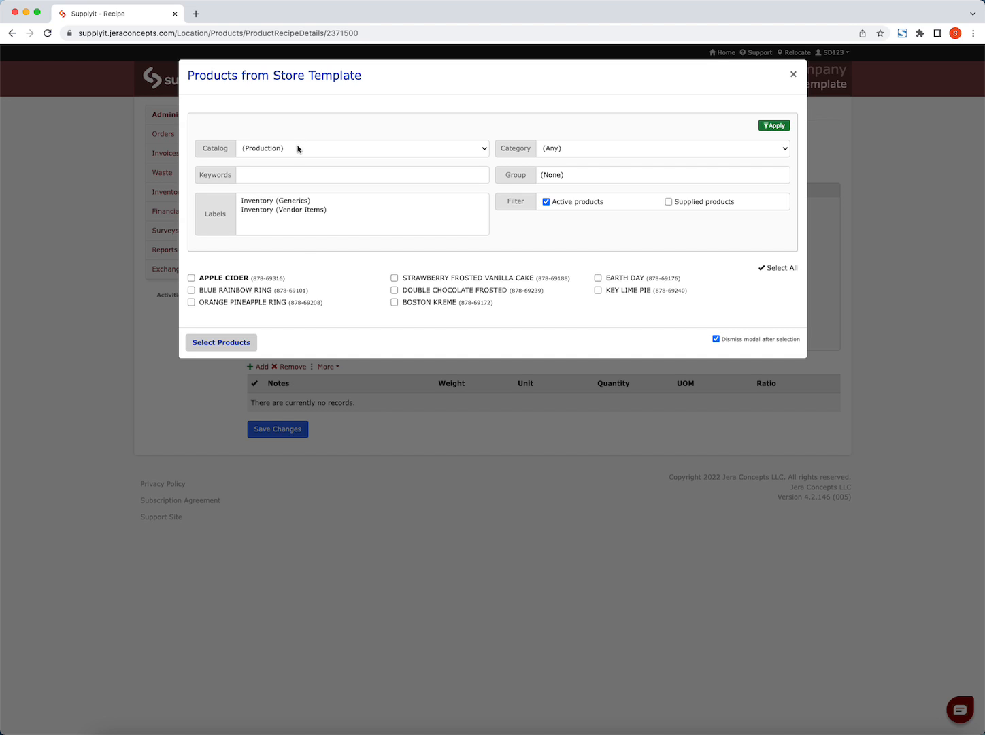
pyautogui.click(598, 291)
pyautogui.click(225, 343)
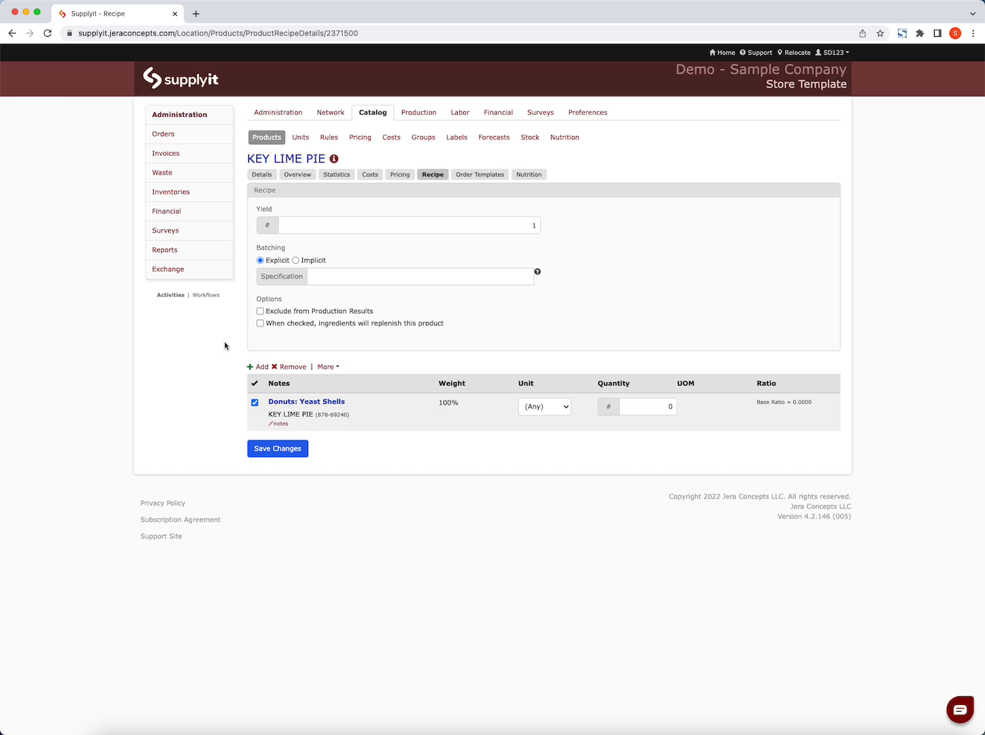
# - Set the ingredient's quantity to 1, enable ingredients replenishing this product, and save the recipe
pyautogui.click(663, 405)
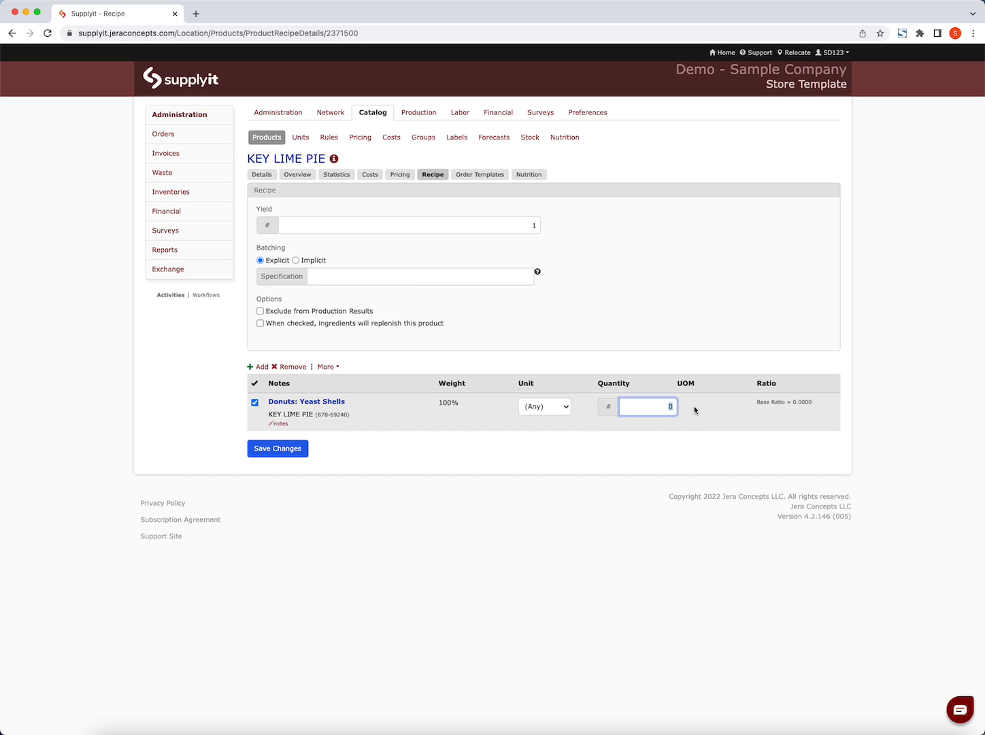
pyautogui.write('1')
pyautogui.click(260, 323)
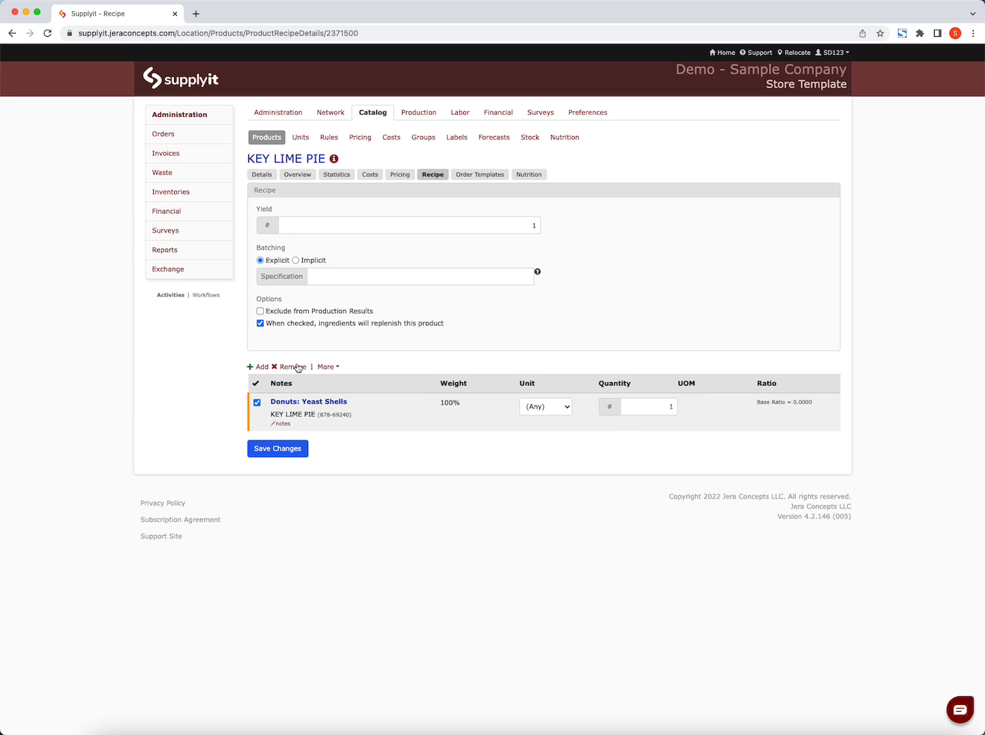
pyautogui.click(276, 450)
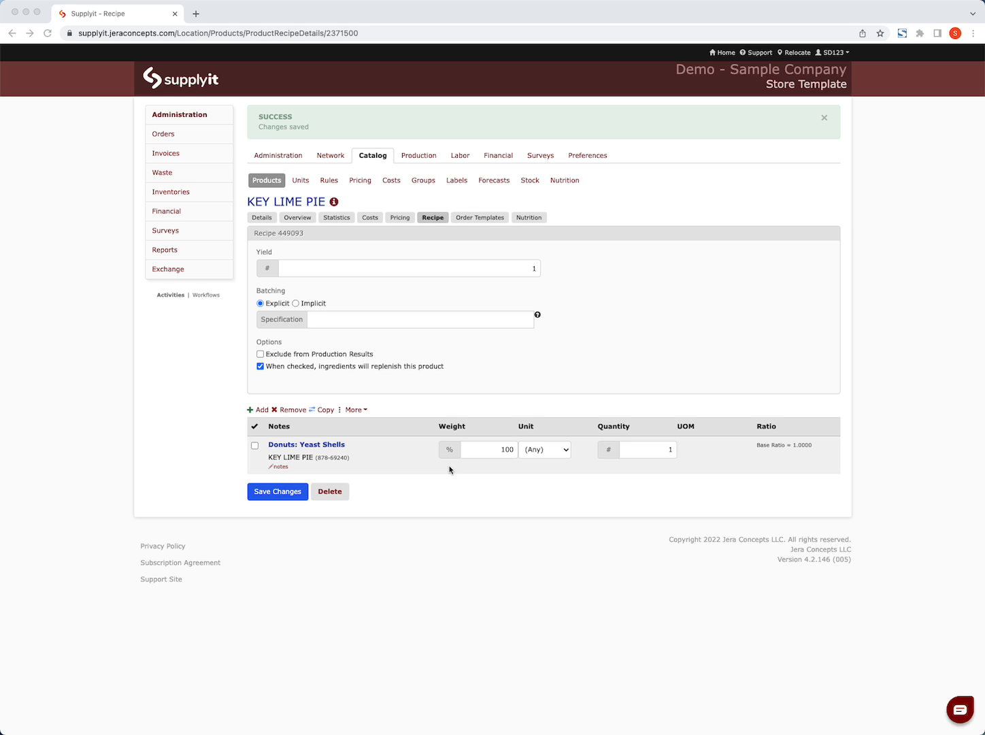
# - Find DOUBLE CHOCOLATE FROSTED with the keyword "double" and examine its recipe and synced destinations
pyautogui.click(263, 183)
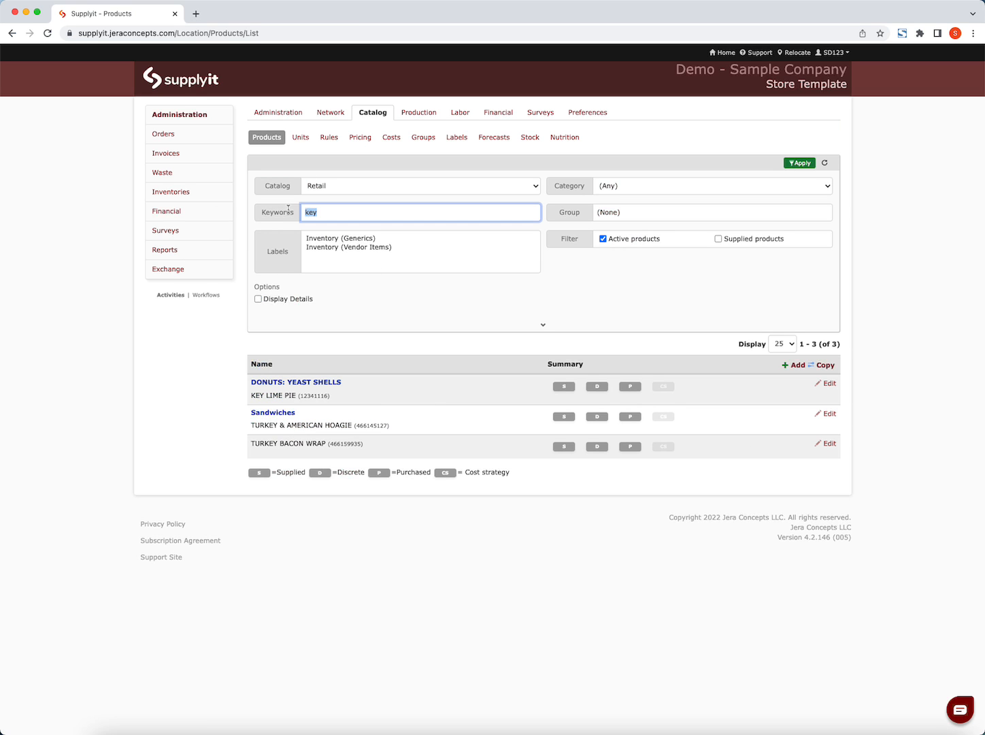
pyautogui.write('double')
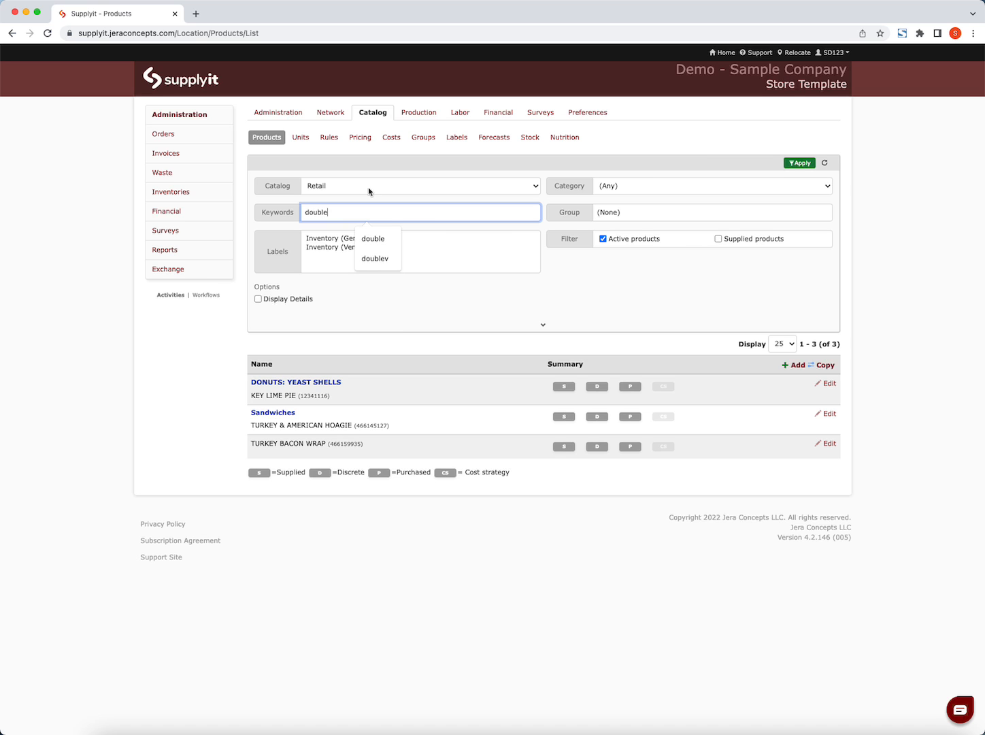
pyautogui.click(799, 163)
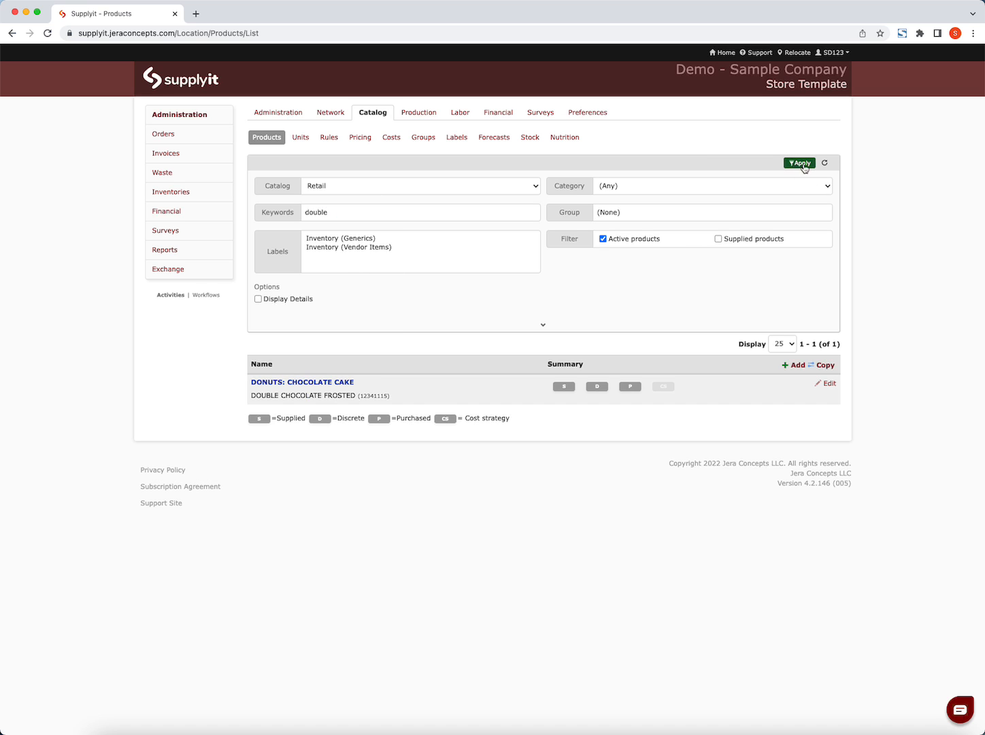
pyautogui.click(831, 385)
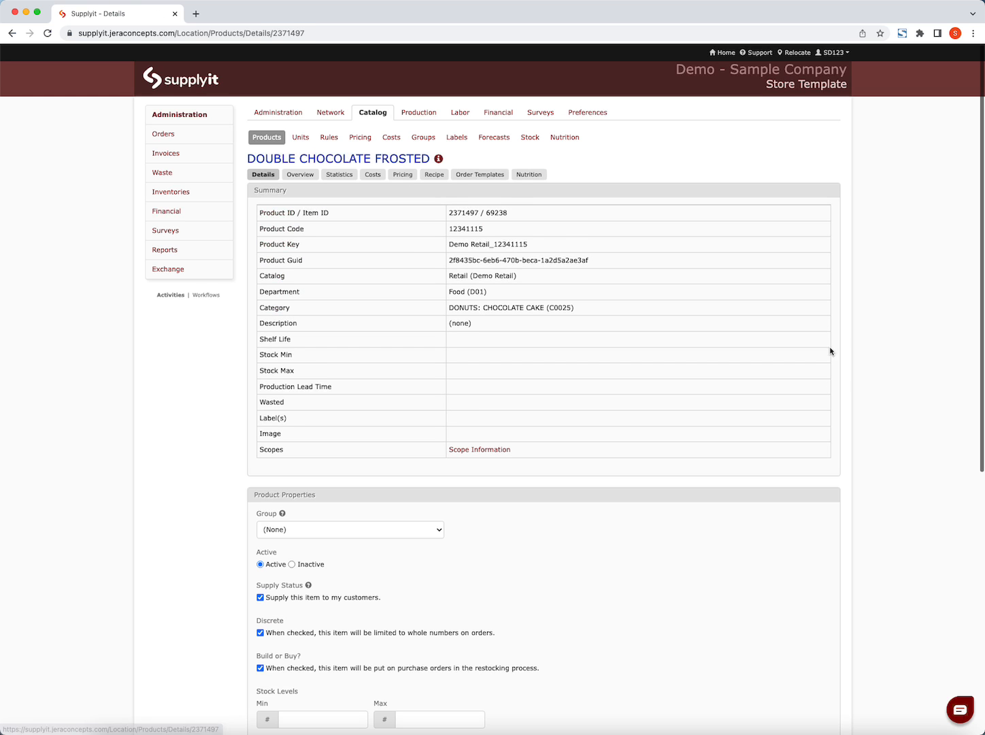
pyautogui.click(439, 176)
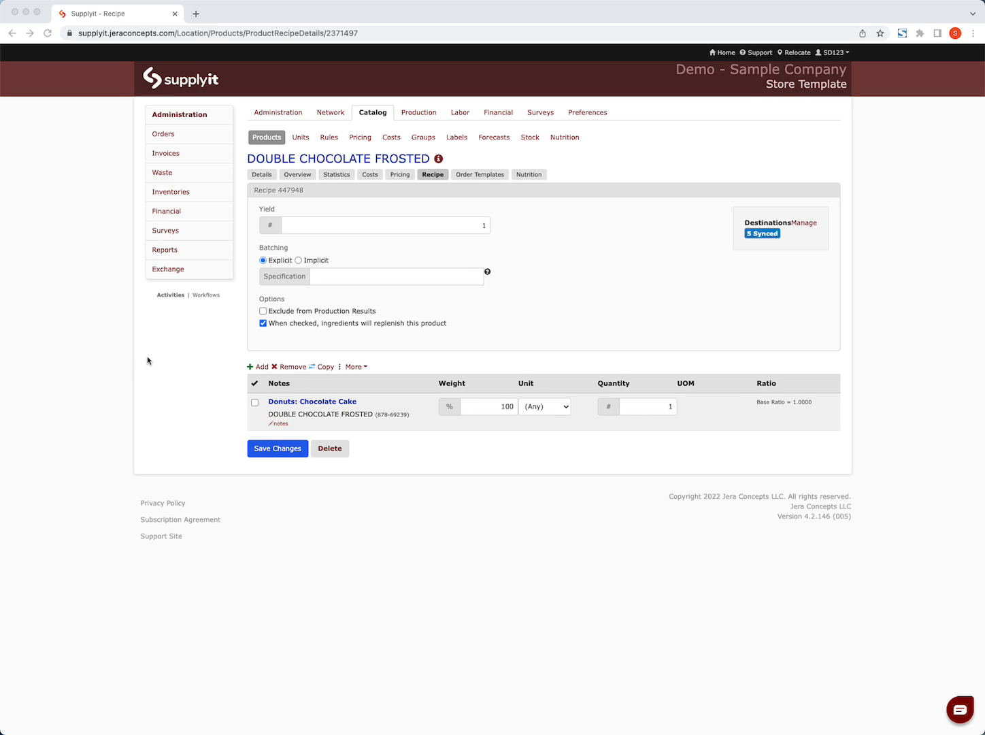
# - Find KEY LIME PIE with the keyword "key" and review its saved recipe
pyautogui.click(275, 143)
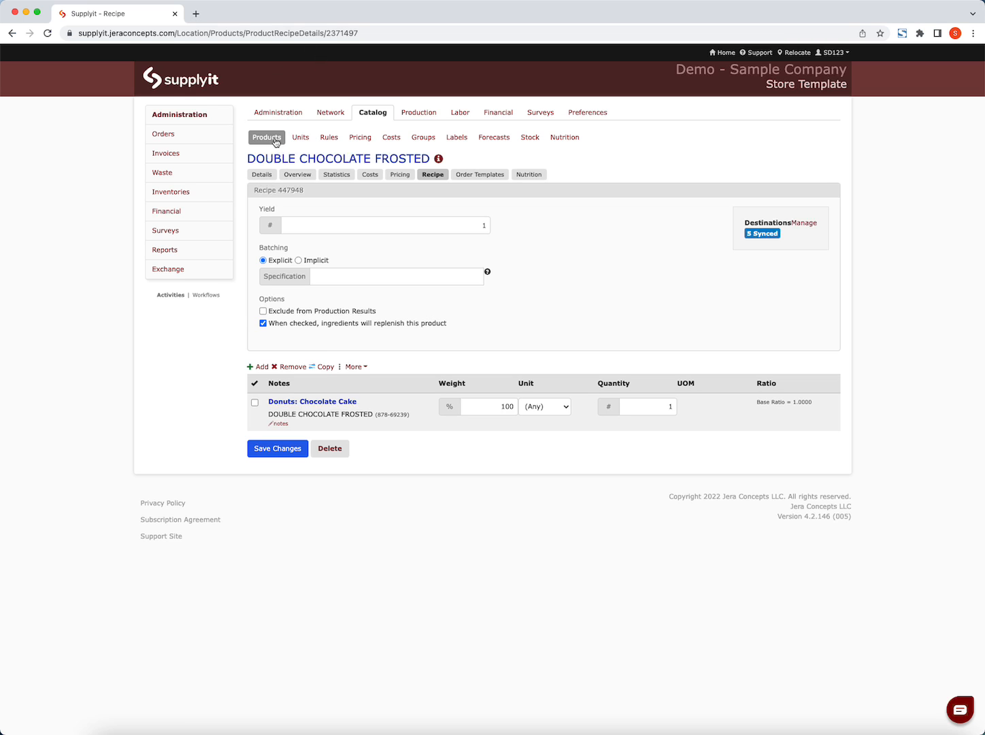
pyautogui.click(265, 212)
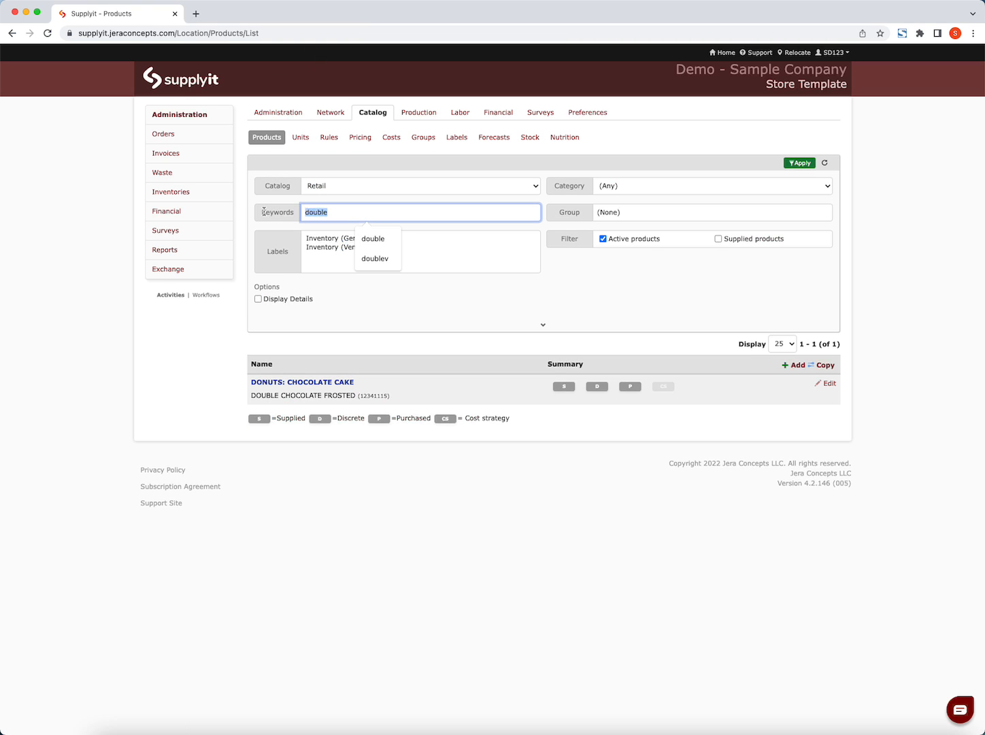
pyautogui.write('key')
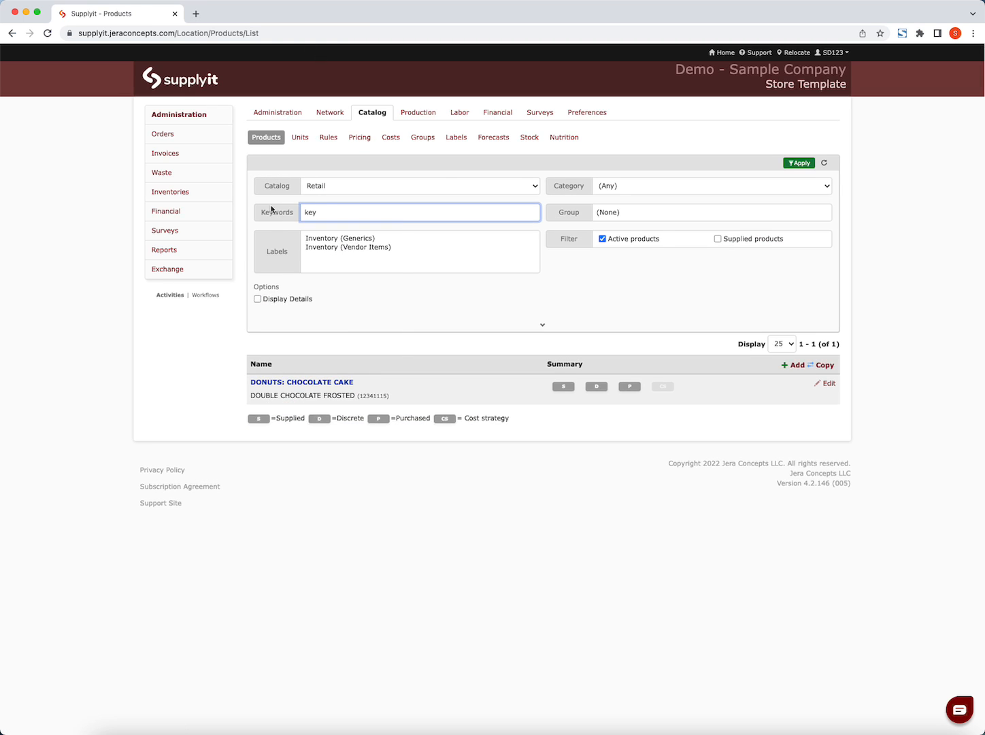
pyautogui.click(799, 163)
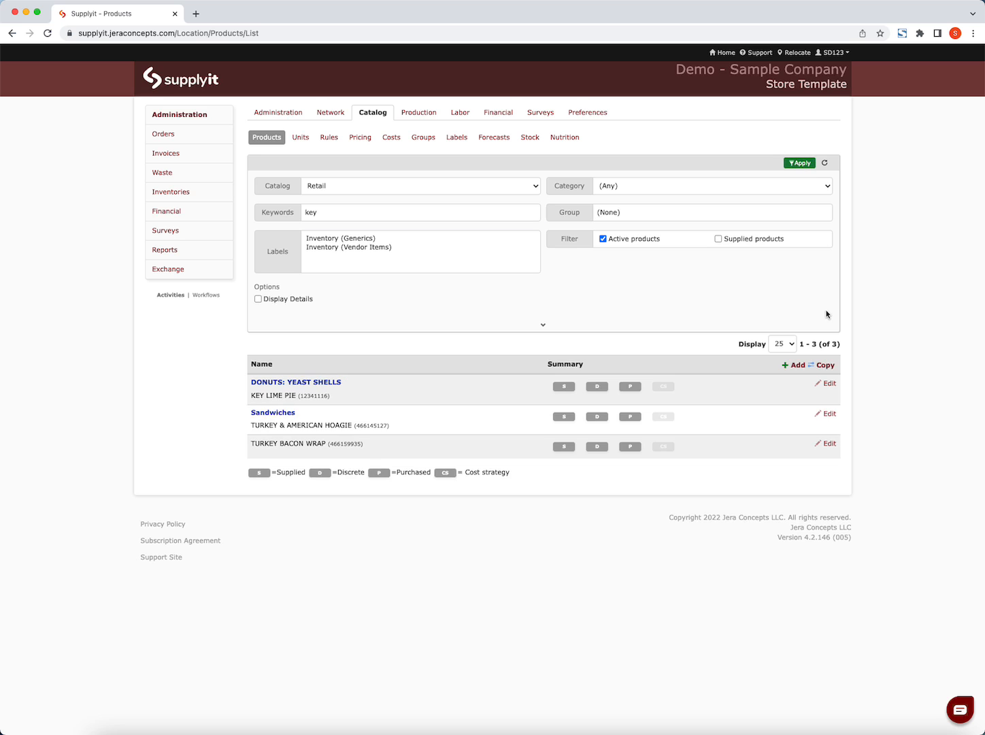
pyautogui.click(830, 385)
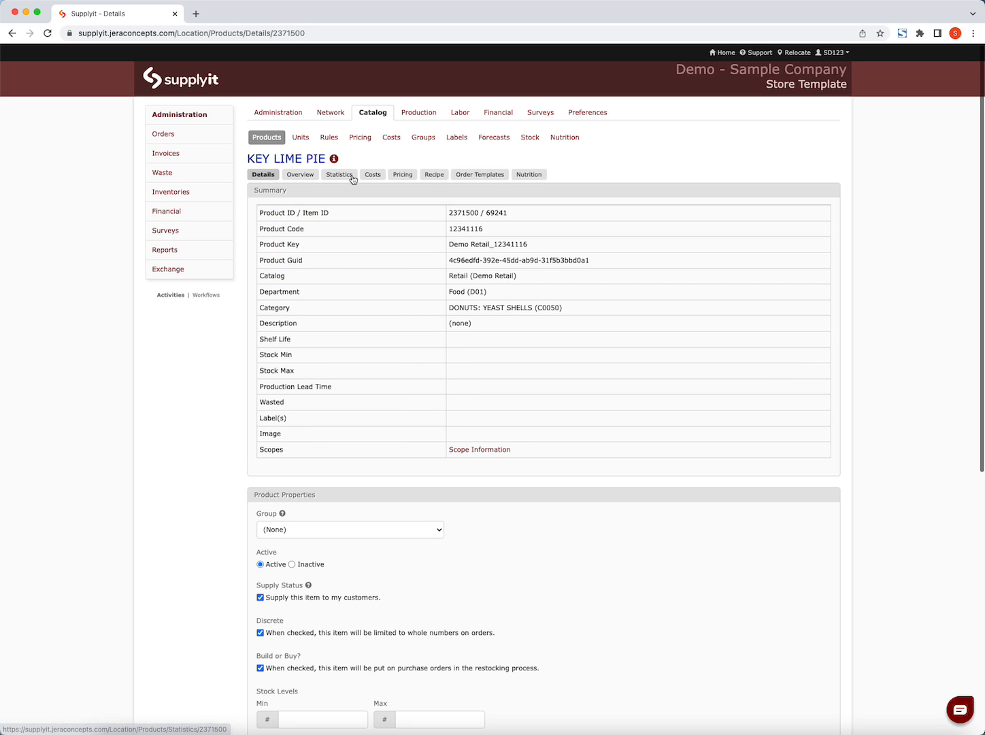
pyautogui.click(434, 176)
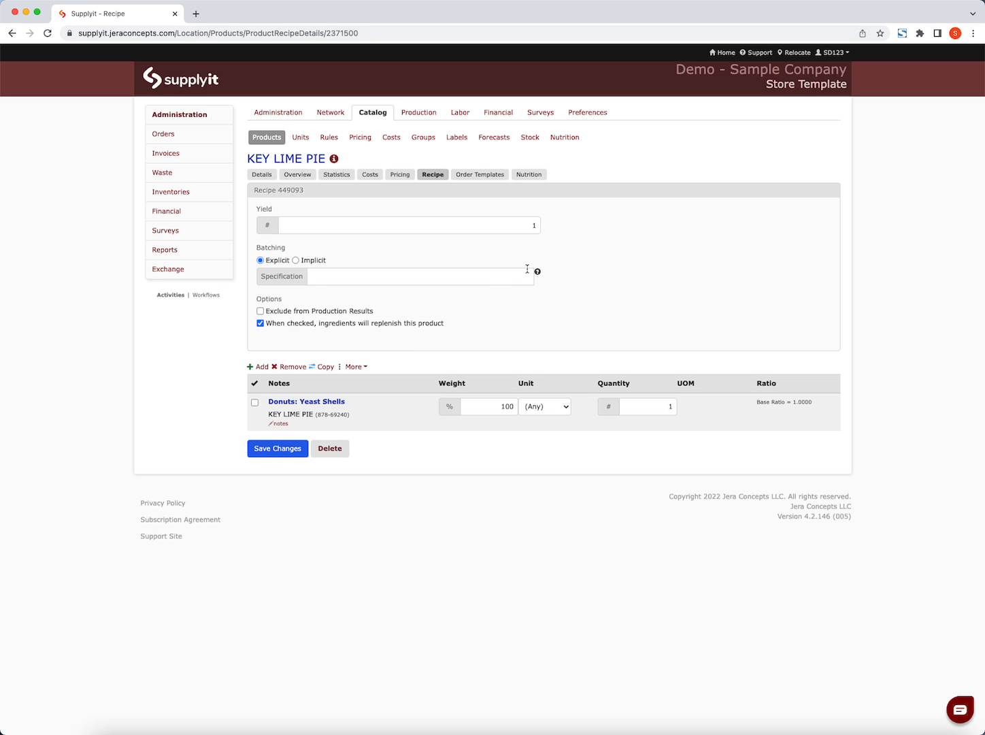
# - Set up a recipe copy between locations from Store Template with Hard level, Wide breadth, and targets kept in sync
pyautogui.click(418, 115)
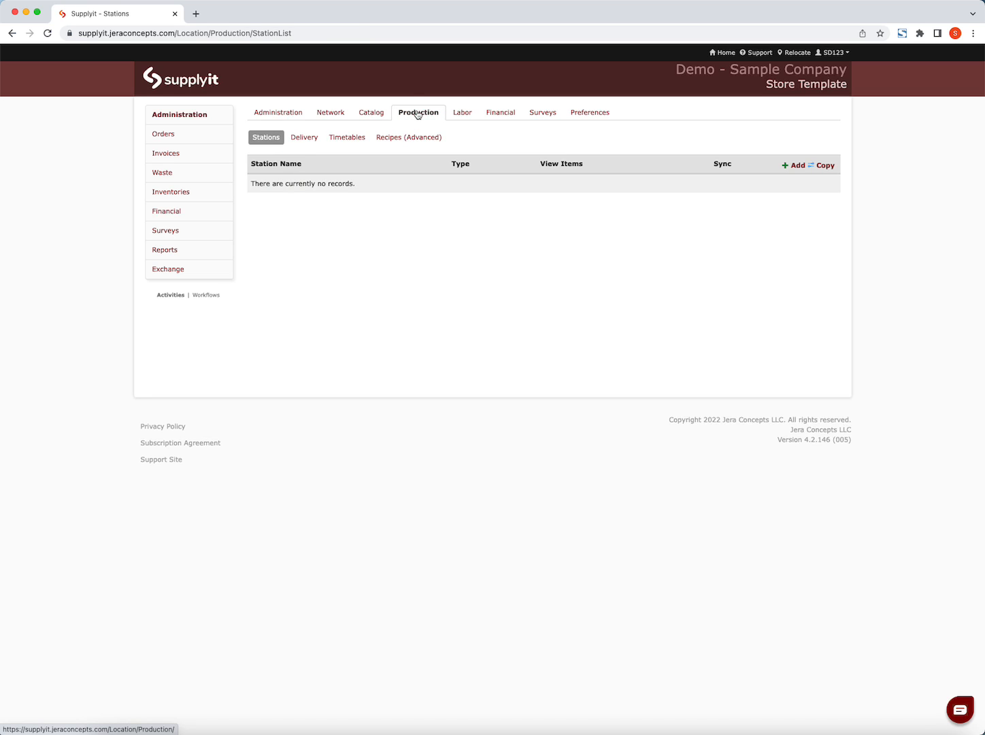
pyautogui.click(409, 139)
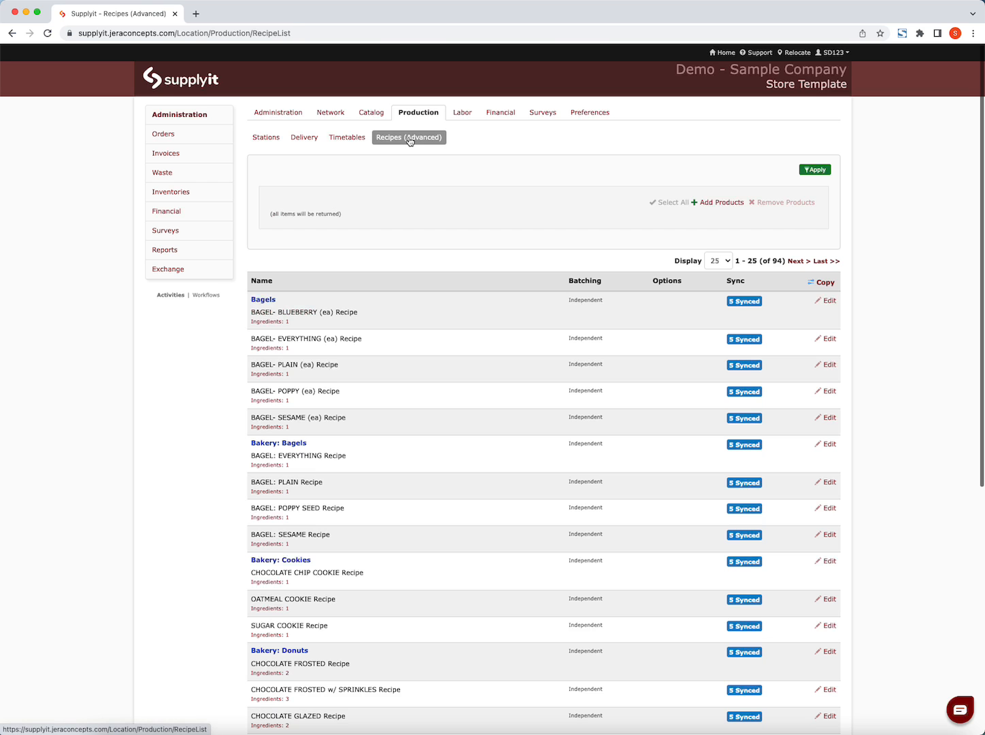
pyautogui.click(827, 284)
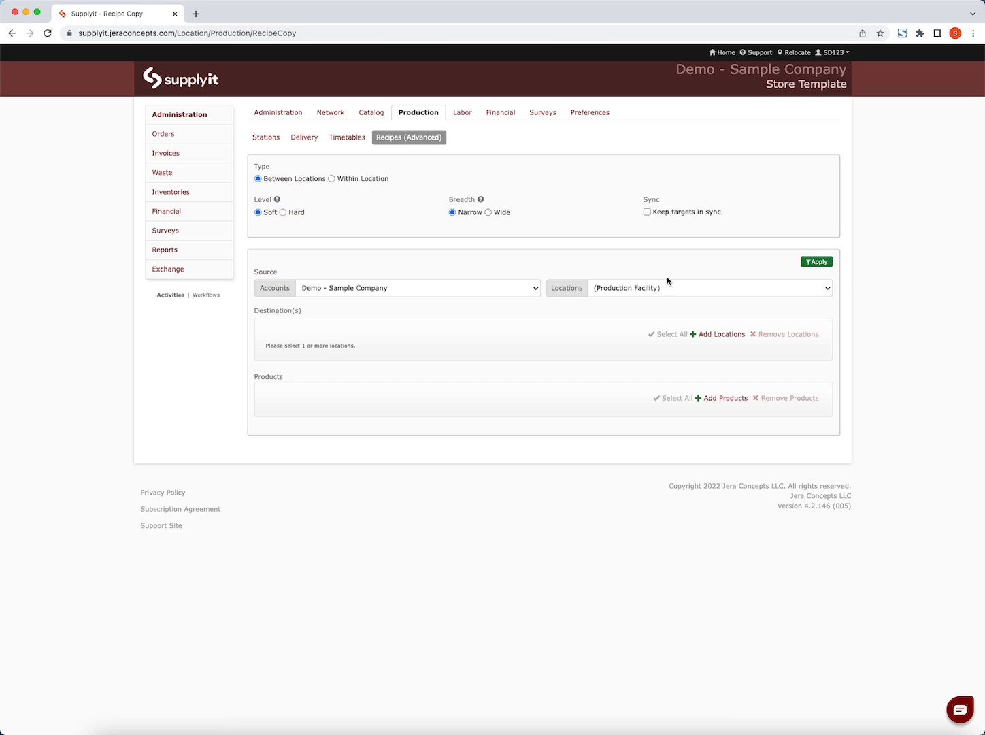
pyautogui.click(283, 212)
pyautogui.click(501, 213)
pyautogui.click(648, 212)
pyautogui.click(682, 289)
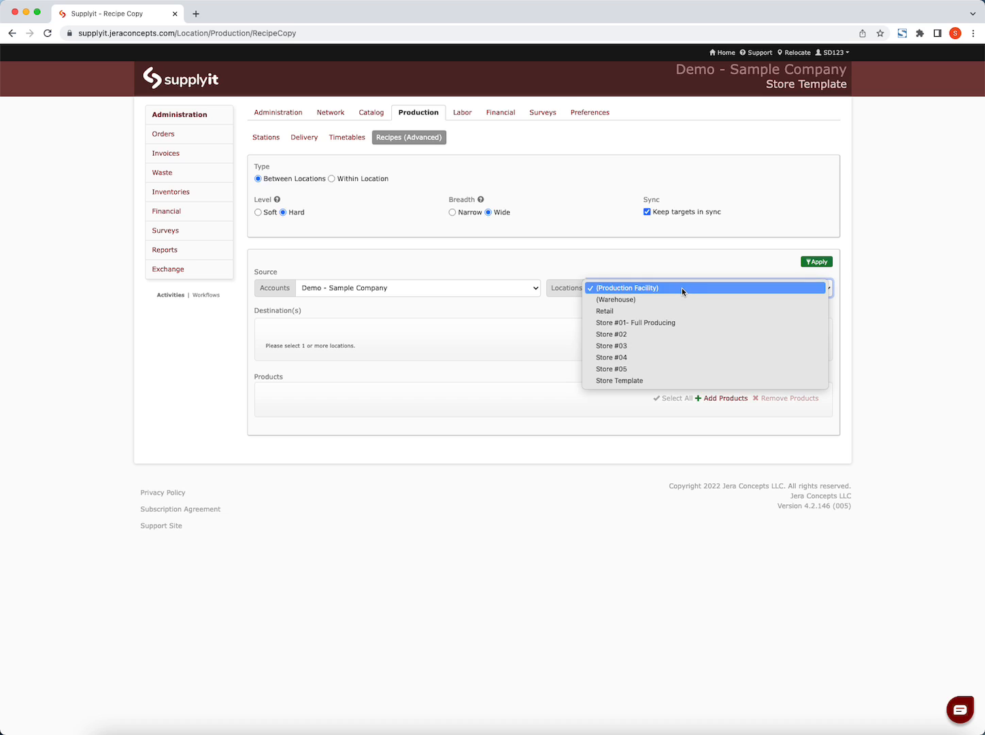
pyautogui.click(651, 382)
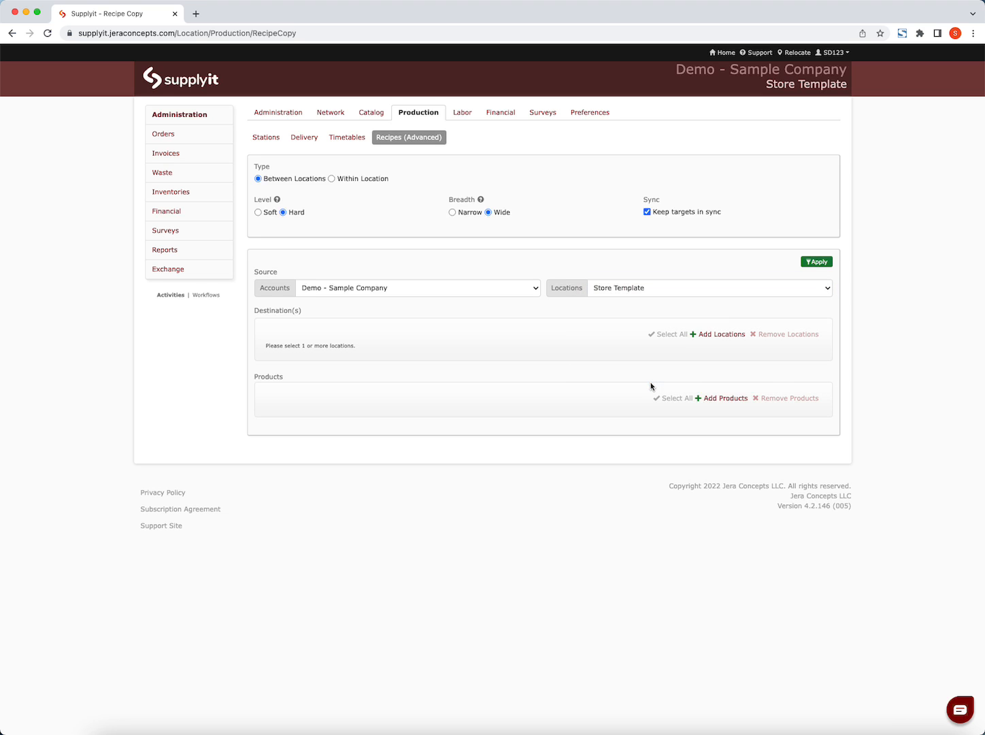
# - Add Store #01- Full Producing, Store #02, Store #03, Store #04 and Store #05 as the recipe copy's destinations
pyautogui.click(742, 336)
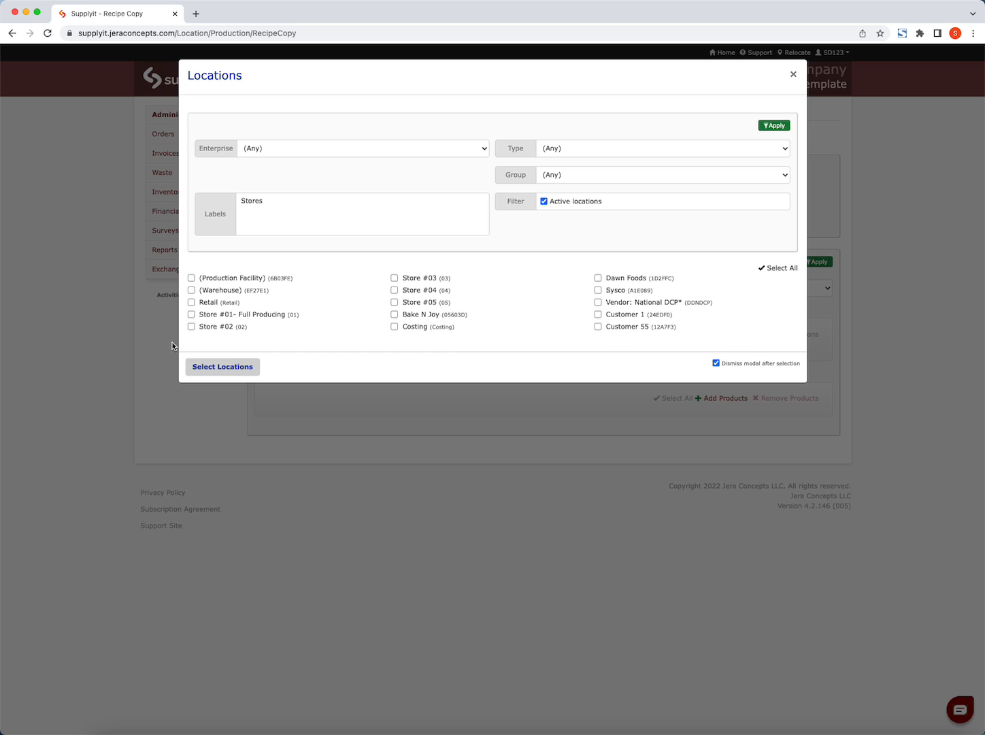
pyautogui.click(191, 315)
pyautogui.click(191, 326)
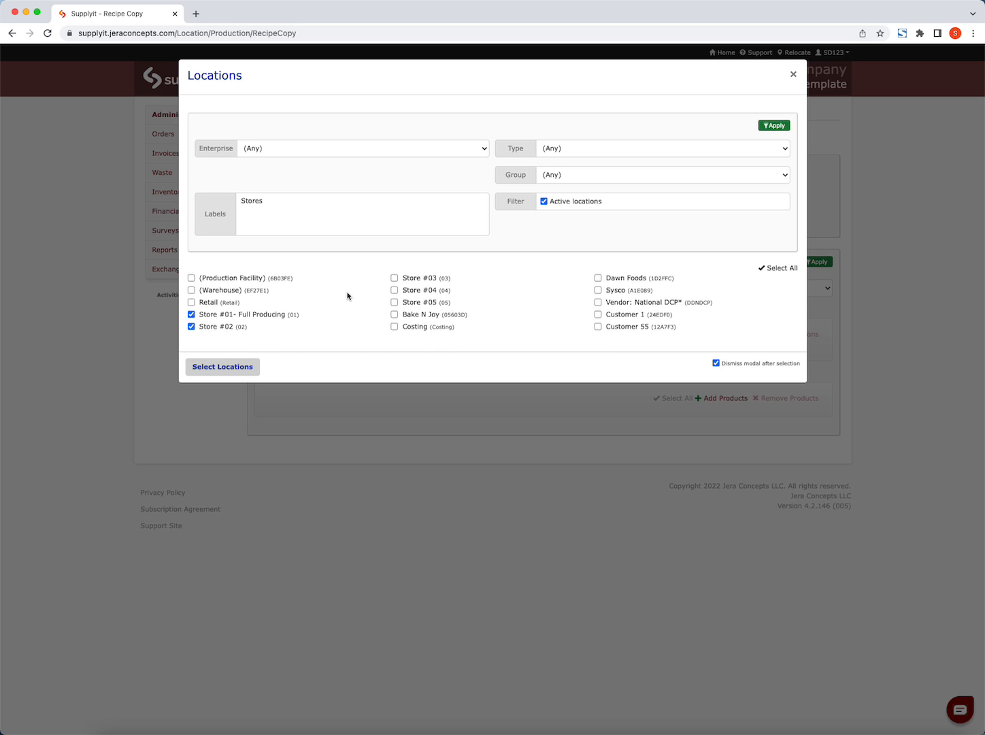
pyautogui.click(394, 278)
pyautogui.click(395, 290)
pyautogui.click(395, 303)
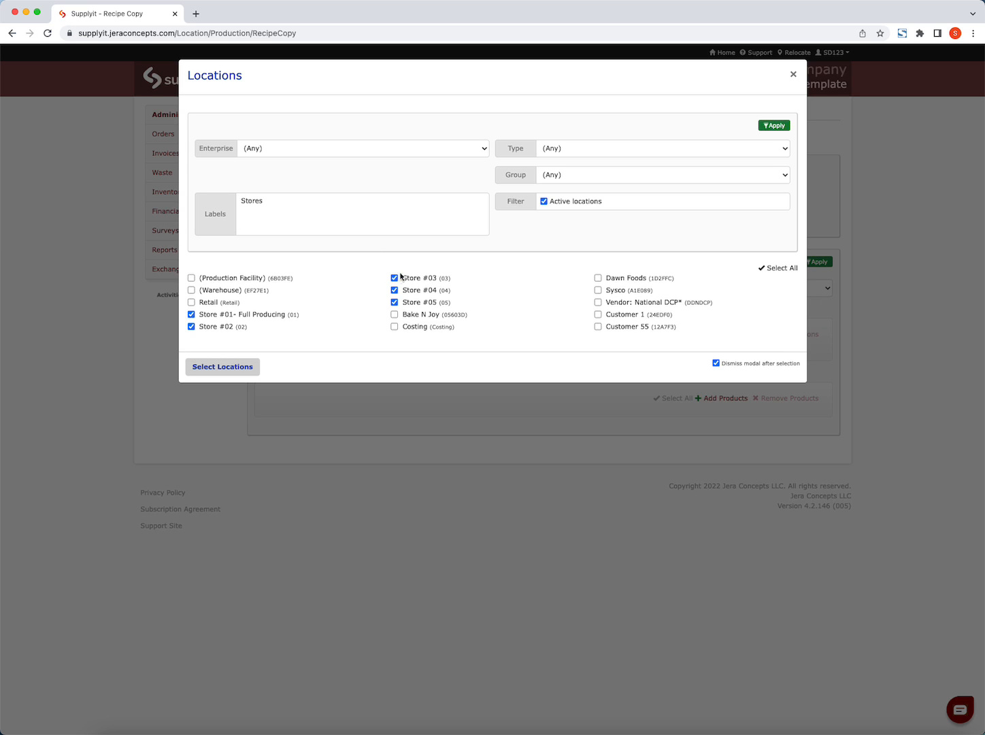
pyautogui.click(228, 371)
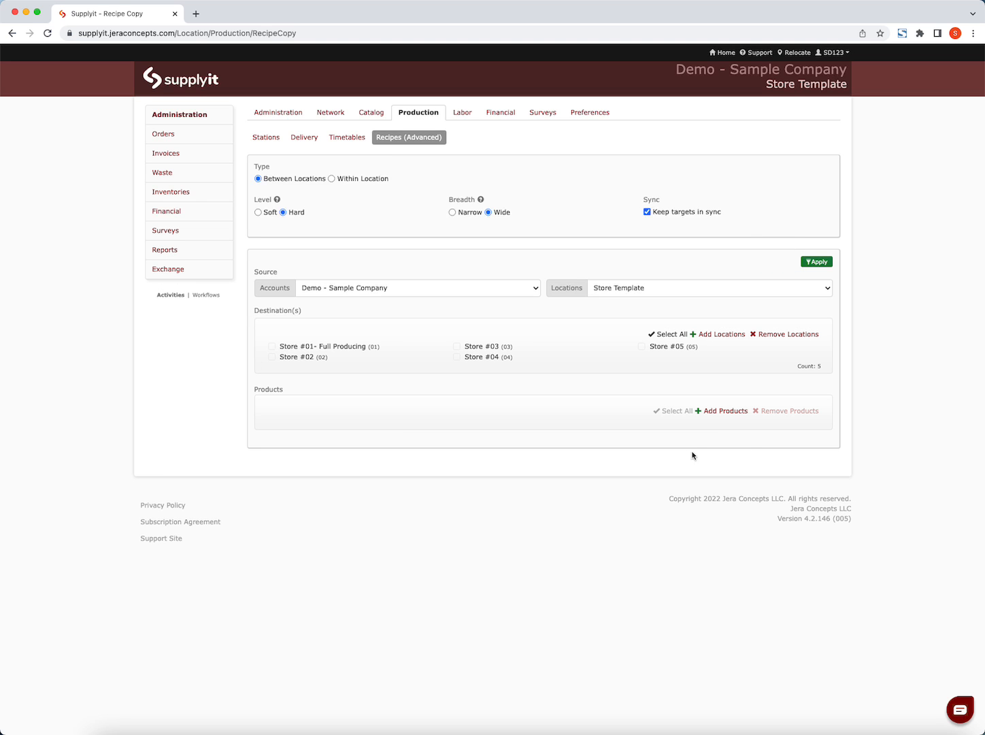
# - Add KEY LIME PIE from the Retail catalog to the products being copied, filtering with the keyword "key"
pyautogui.click(720, 411)
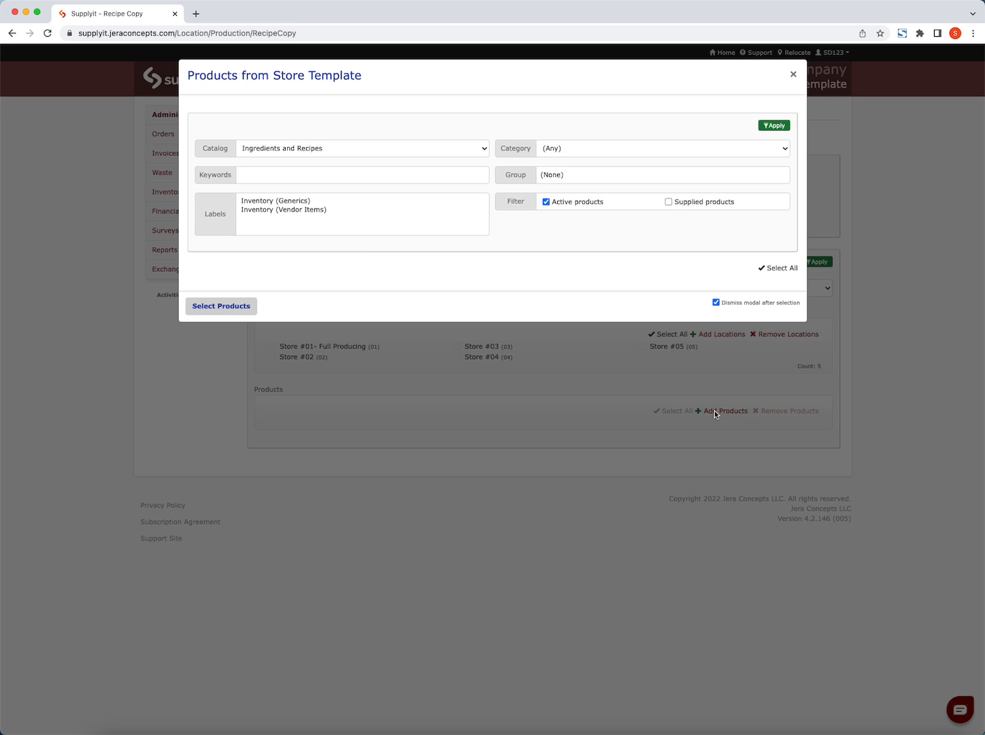
pyautogui.click(331, 148)
pyautogui.click(313, 160)
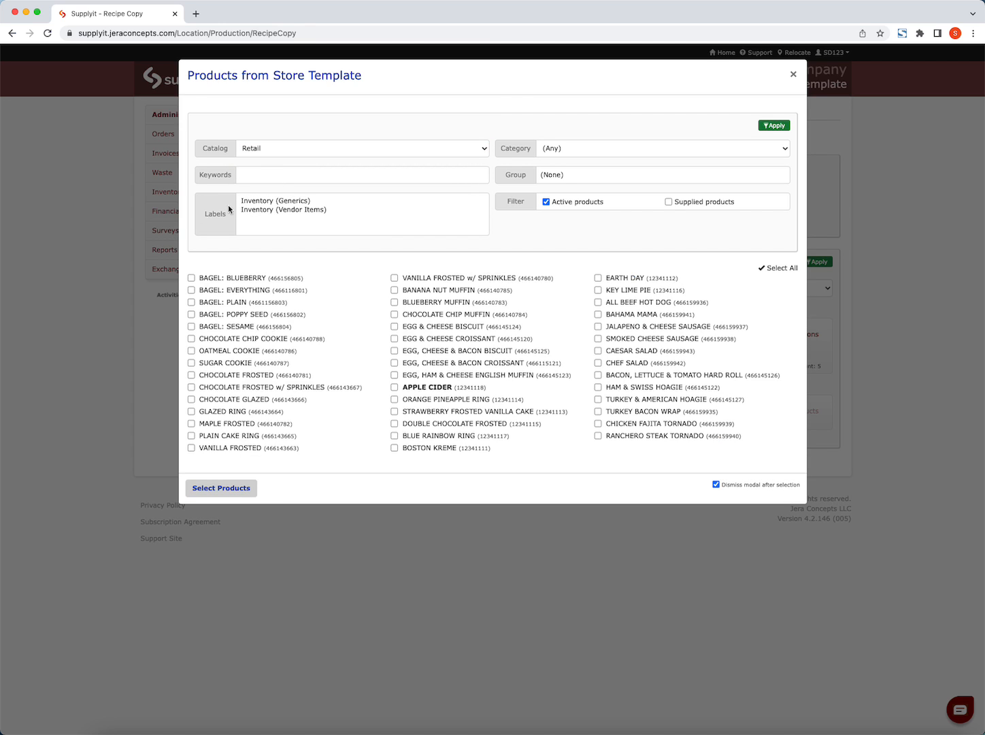
pyautogui.click(282, 174)
pyautogui.write('key')
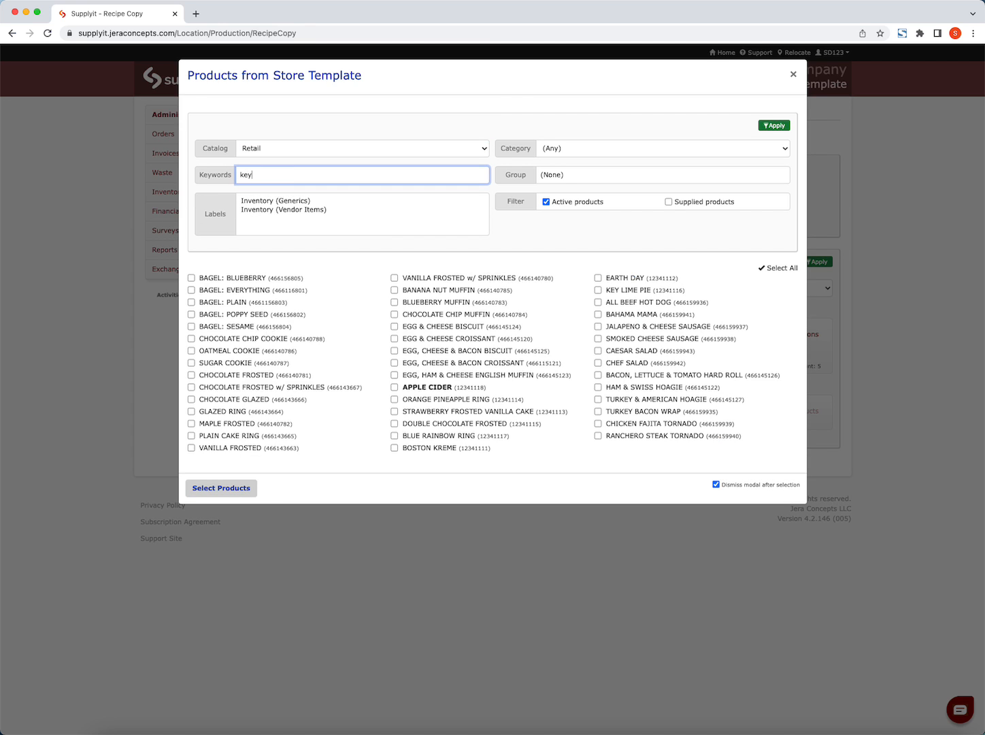
pyautogui.click(769, 125)
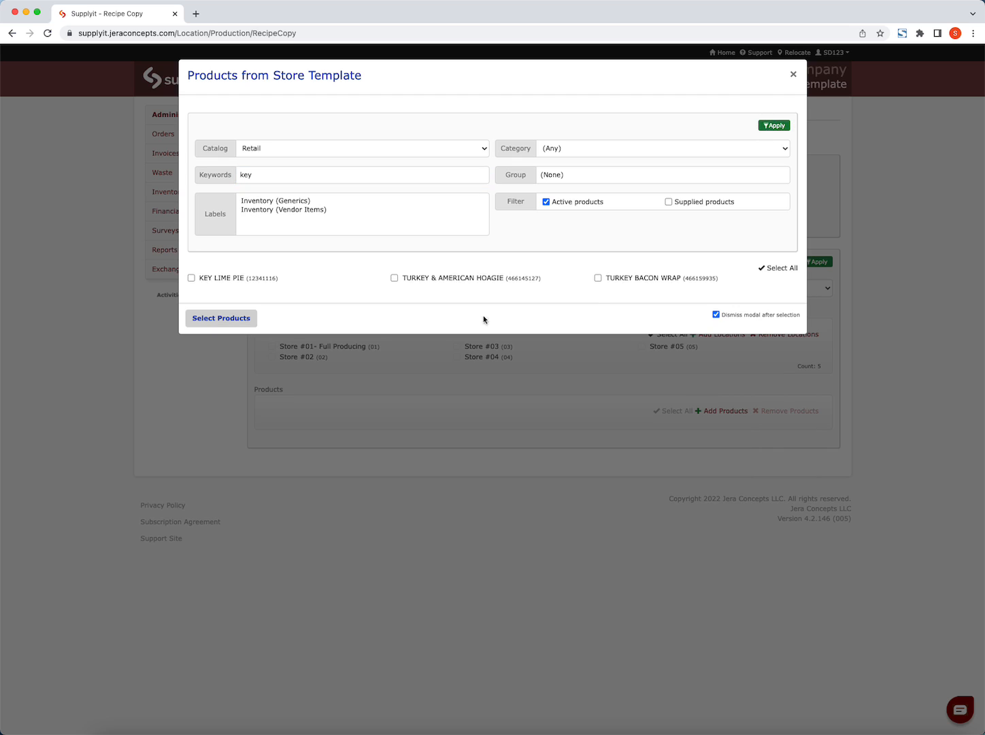
pyautogui.click(191, 278)
pyautogui.click(213, 323)
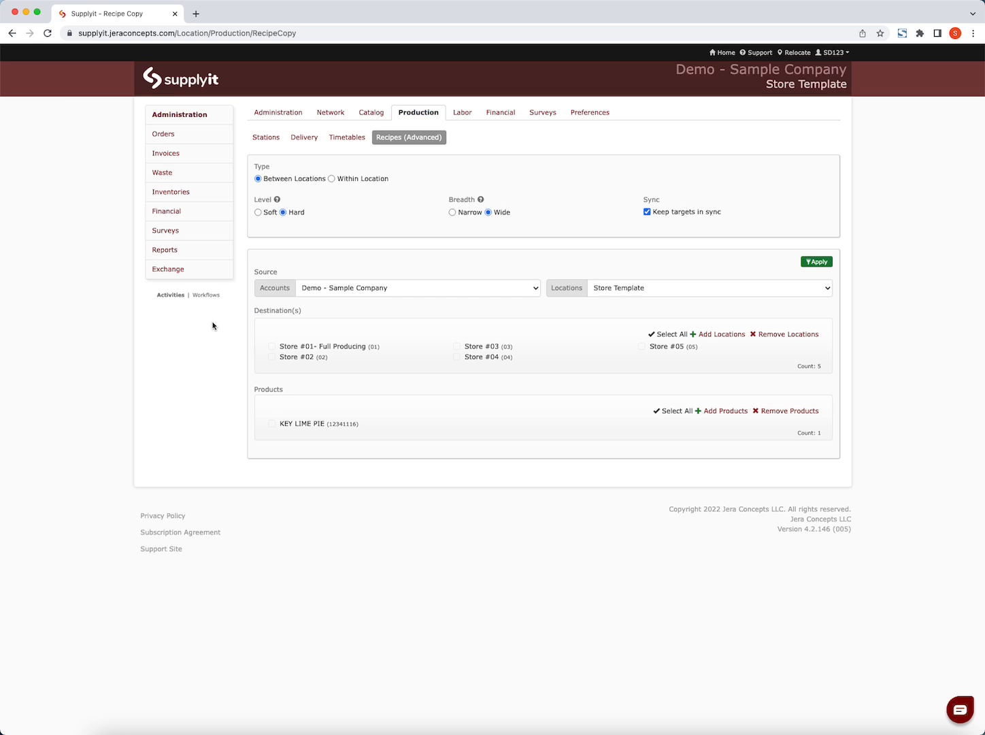
# - Load the copy list and copy the KEY LIME PIE recipe to all five stores
pyautogui.click(819, 266)
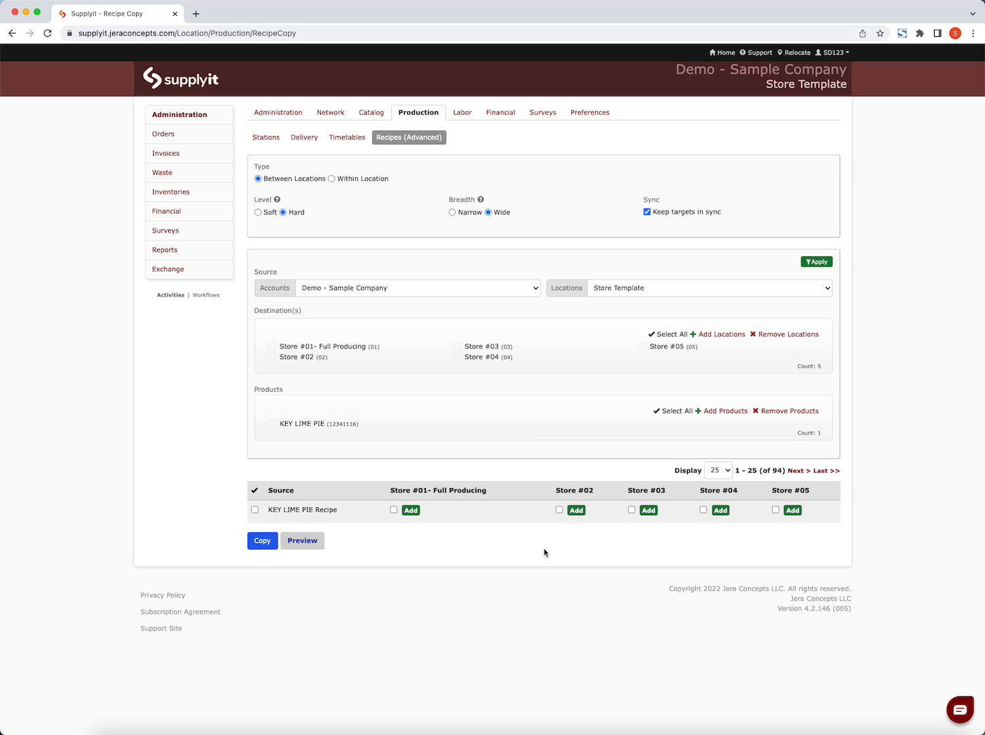
pyautogui.click(252, 491)
pyautogui.click(263, 541)
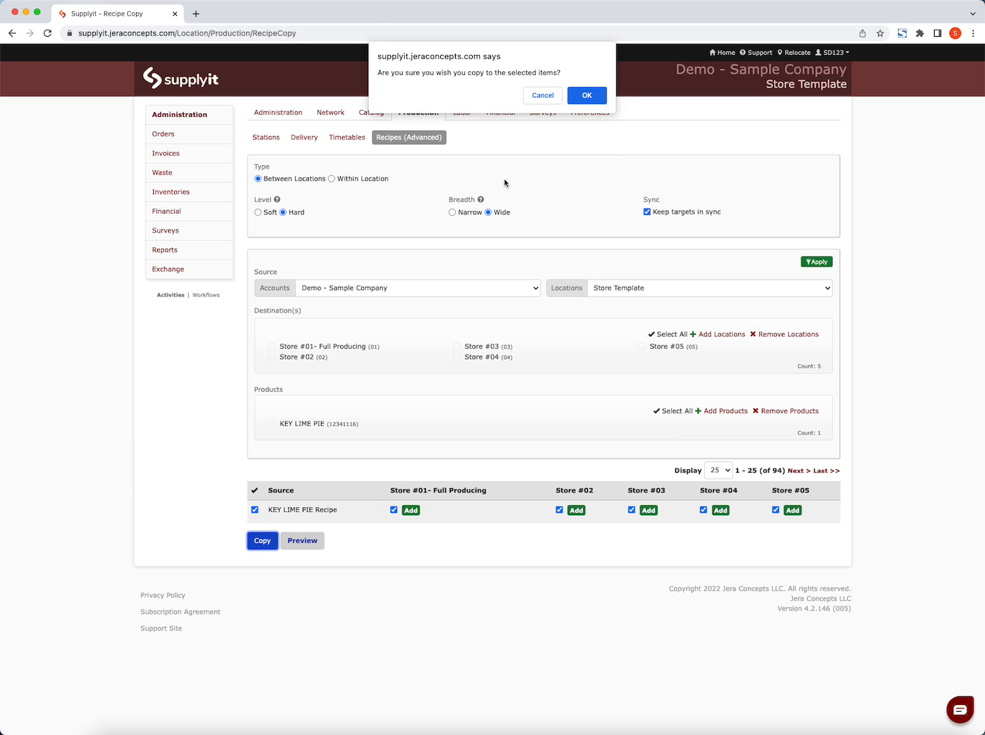
pyautogui.click(589, 96)
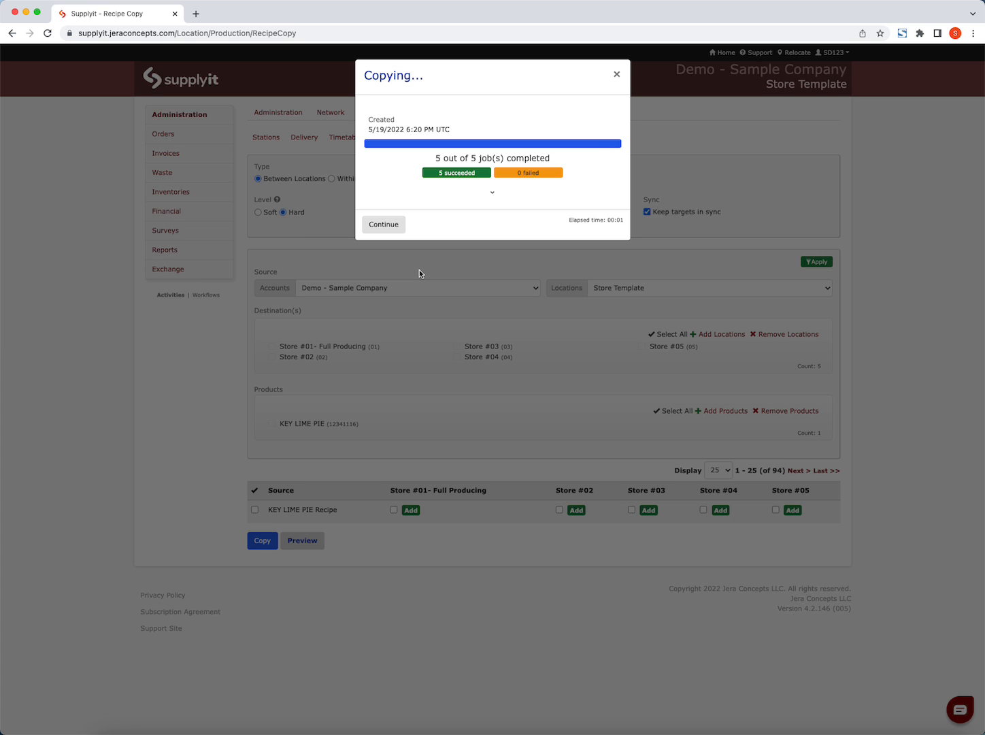
pyautogui.click(384, 225)
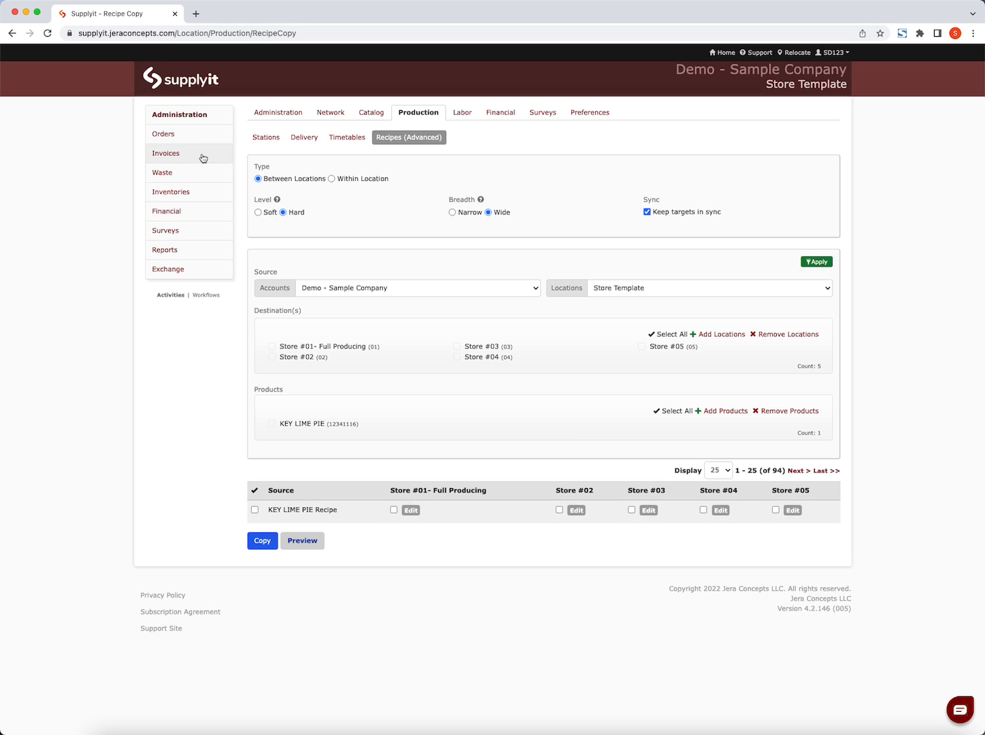
# - Reopen the KEY LIME PIE product's recipe in the catalog and check its synced destinations
pyautogui.click(197, 116)
pyautogui.click(364, 115)
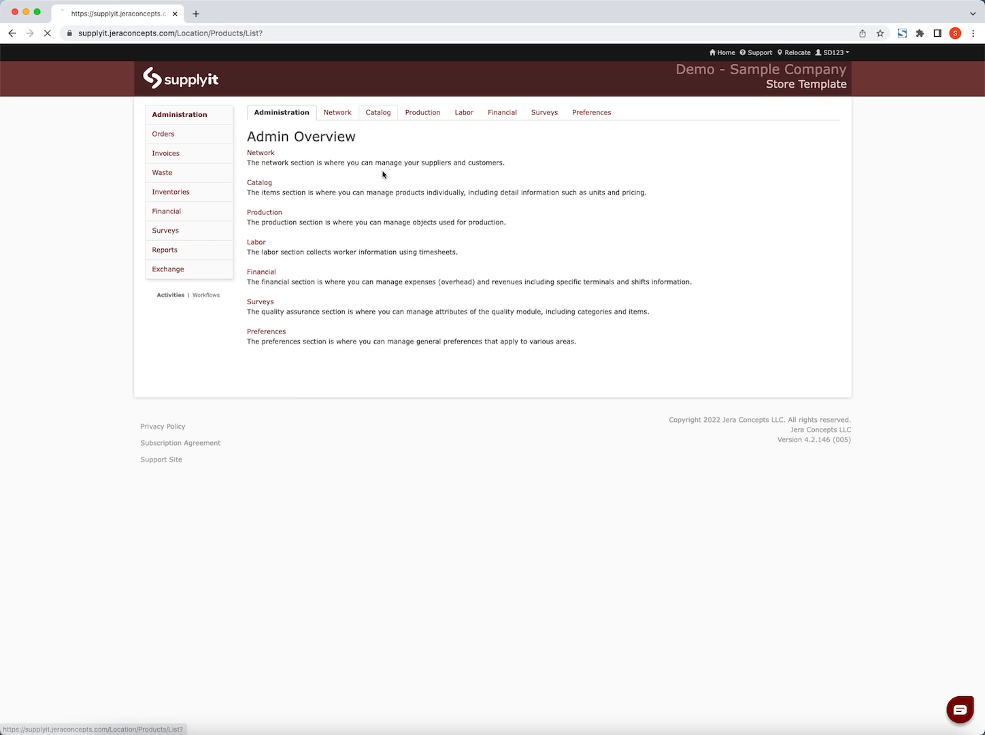
pyautogui.click(826, 384)
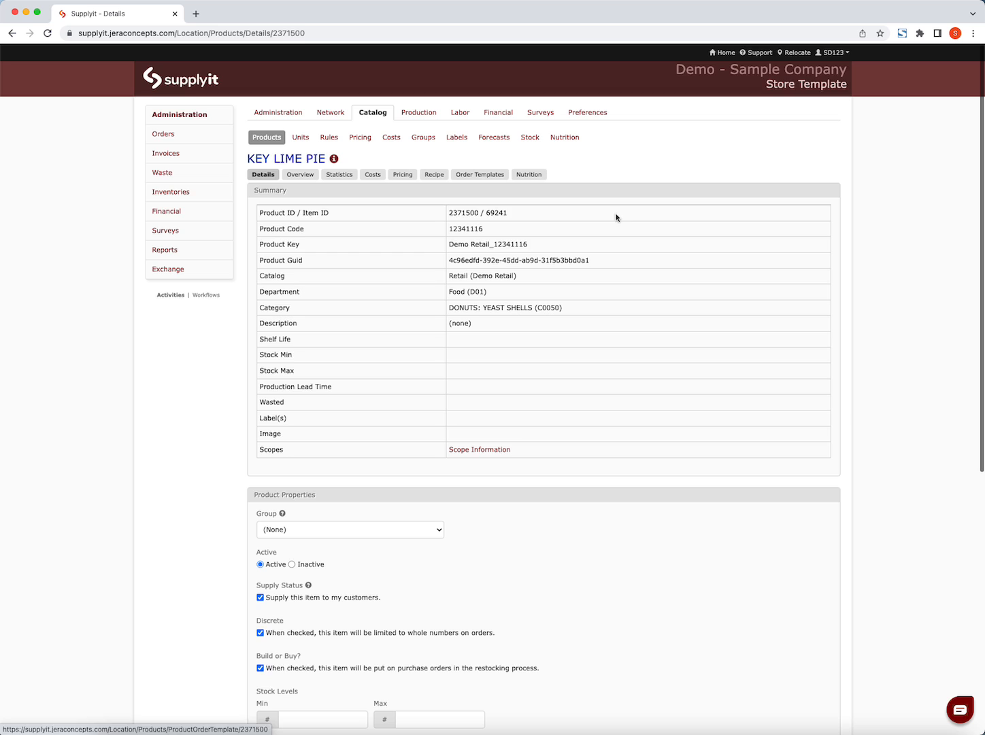
pyautogui.click(436, 176)
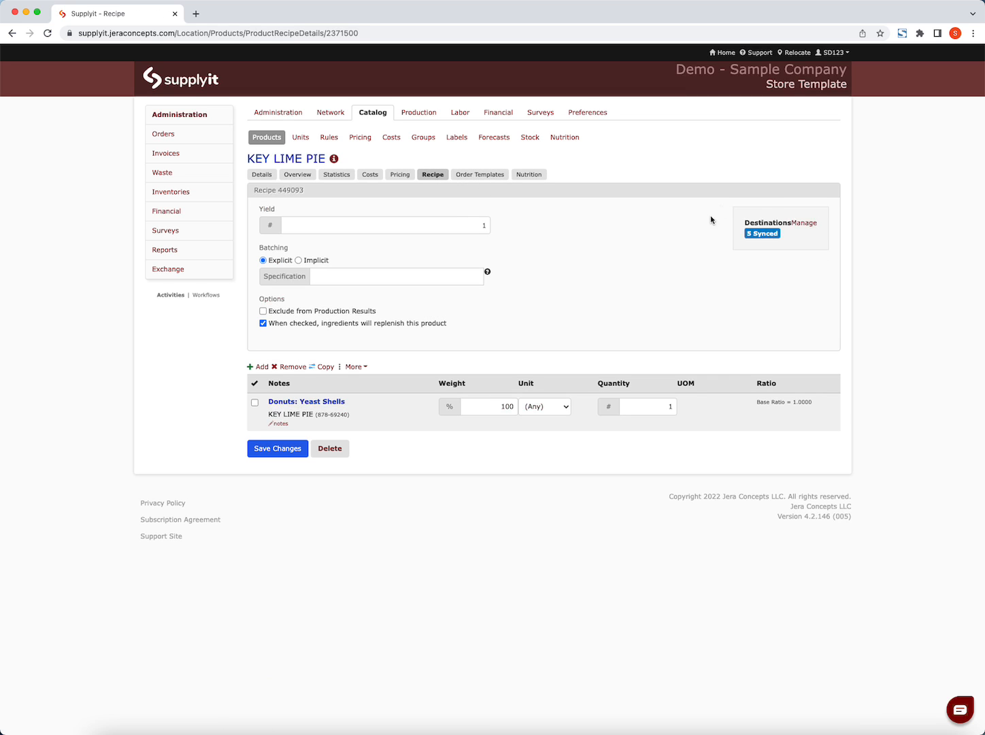